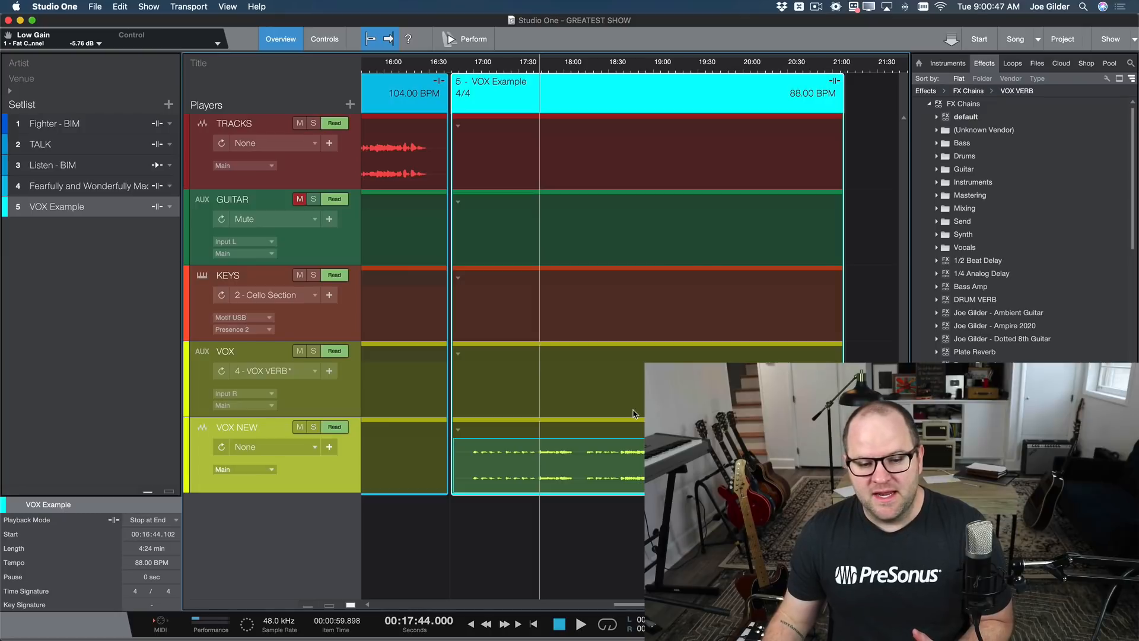
Examine the VOX NEW patch choices for the VOX Example song and the patch assignments across all setlist songs.
click(456, 429)
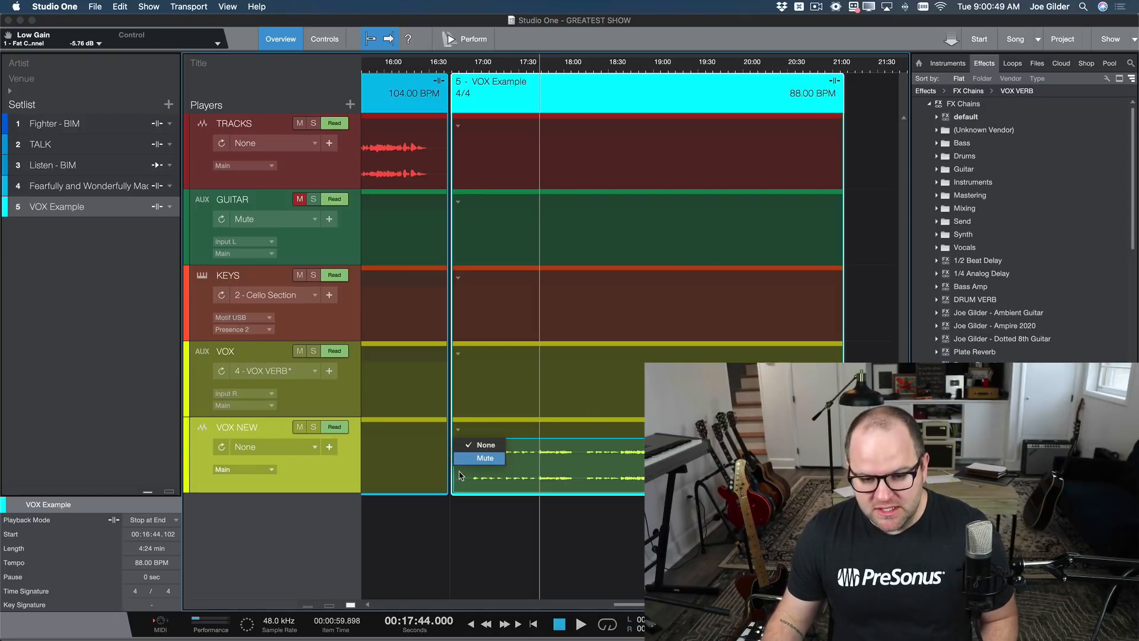
click(459, 428)
key(w)
key(w)
key(w)
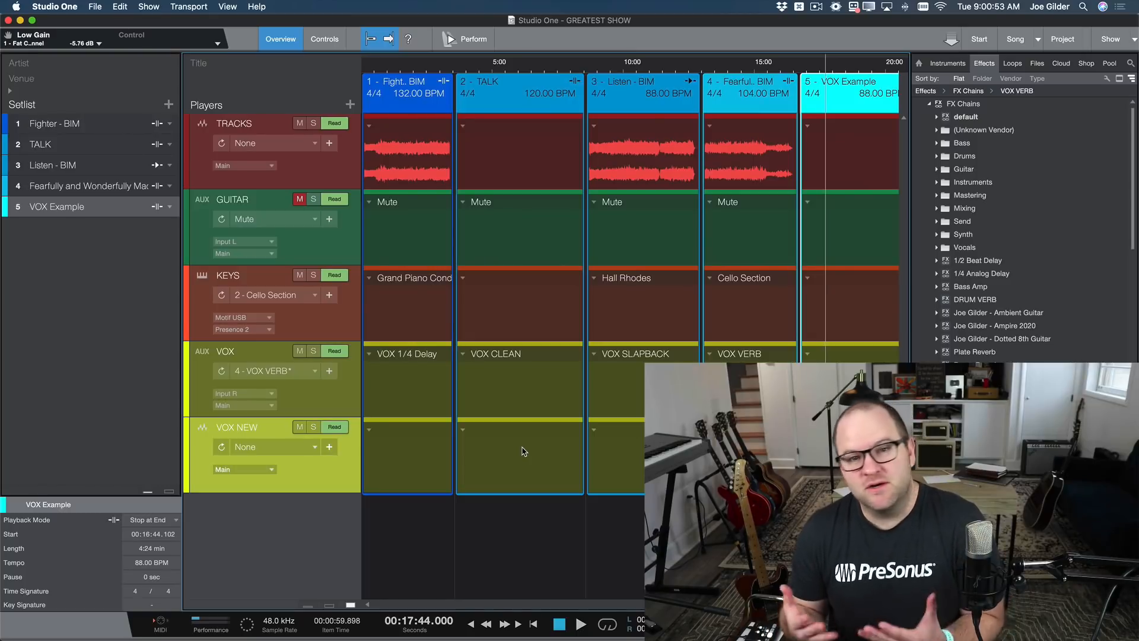
key(e)
key(e)
key(w)
key(w)
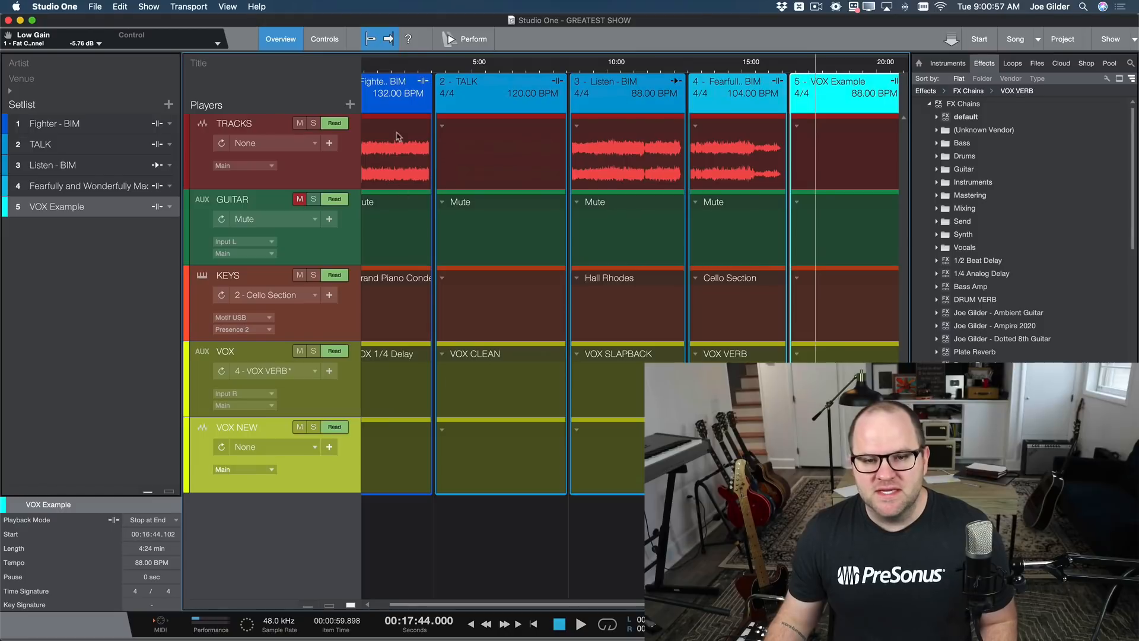
scroll(482, 141, left, 1)
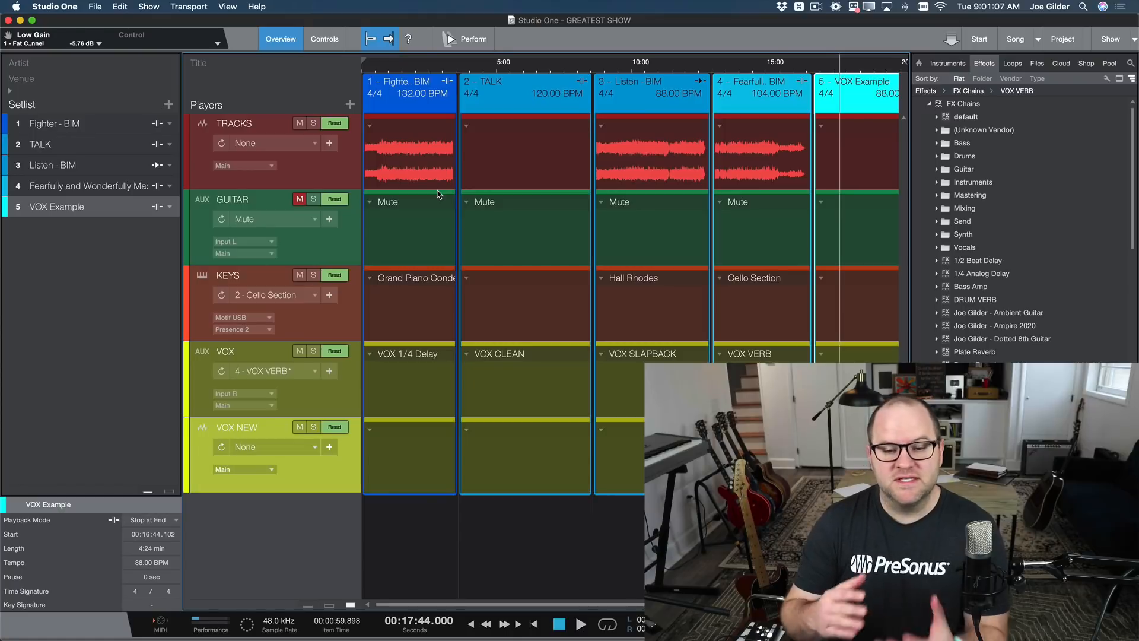
Place the playback position in TALK, Listen - BIM and the fourth song to compare the VOX player's patches.
click(515, 60)
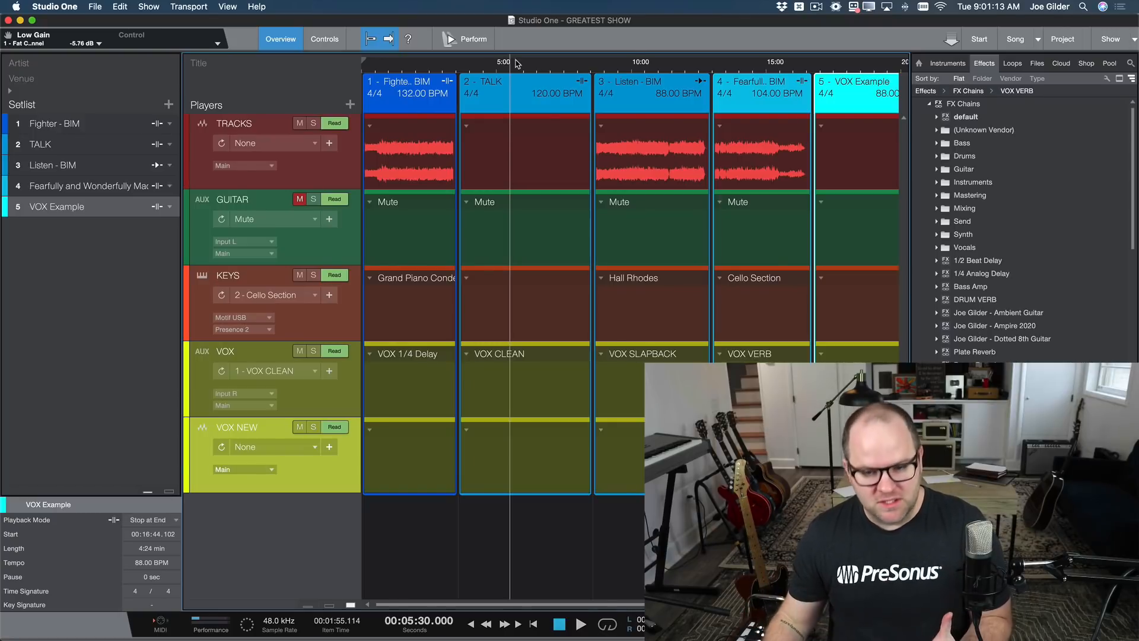
click(635, 62)
click(746, 66)
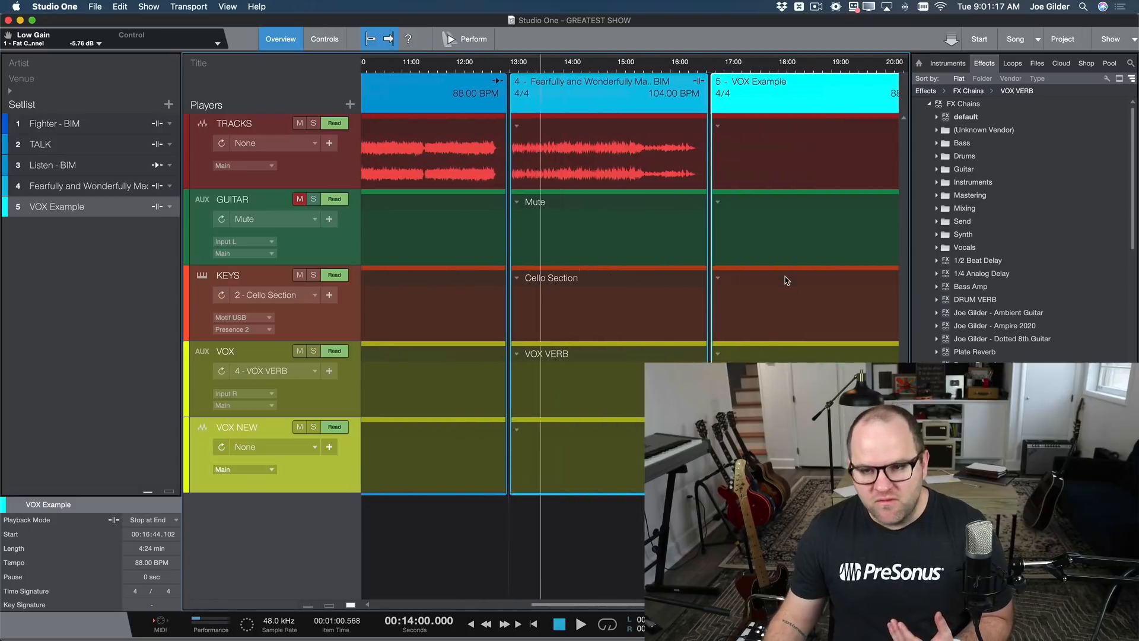
Return to the VOX Example song and show the mixing console with the VOX NEW channel.
scroll(787, 280, right, 5)
scroll(733, 392, up, 4)
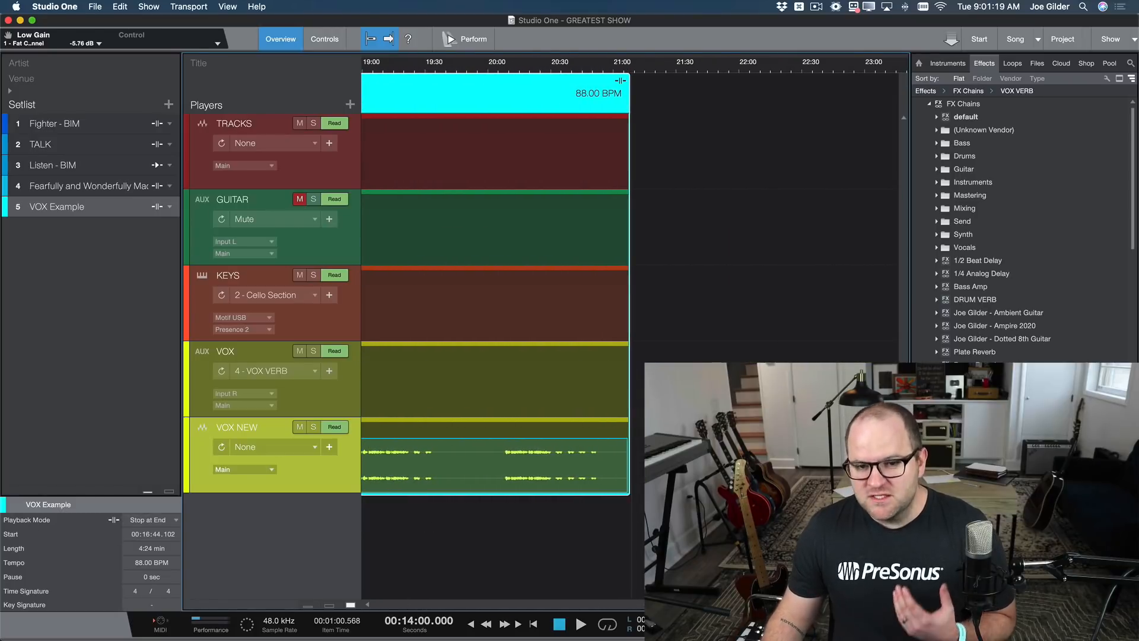
scroll(593, 279, left, 5)
scroll(660, 379, down, 3)
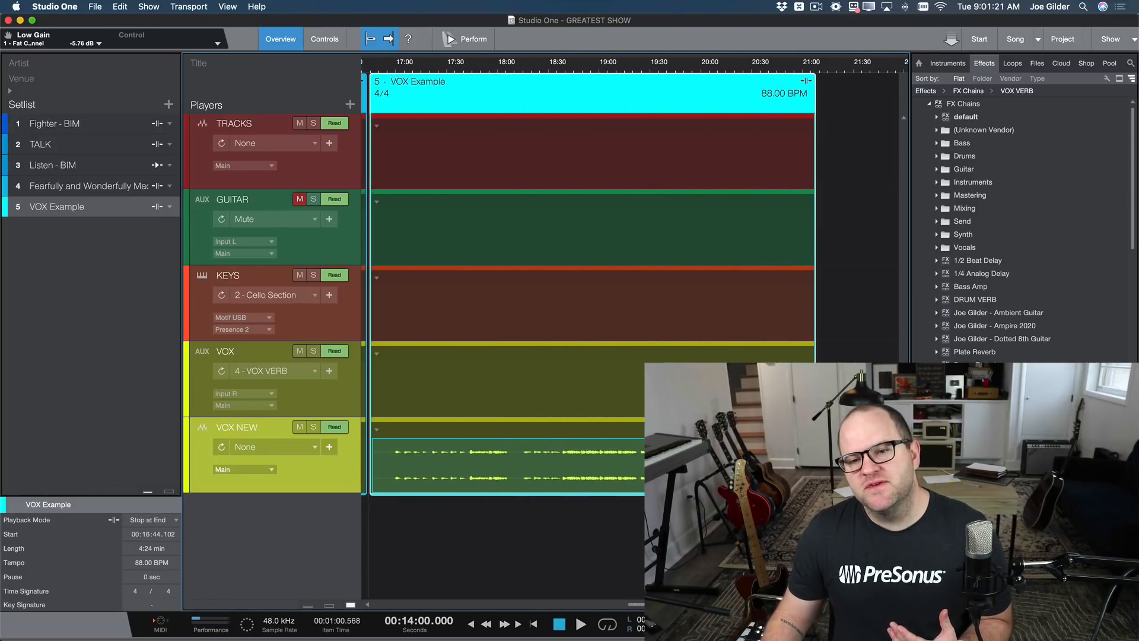
scroll(660, 380, left, 1)
scroll(628, 375, up, 1)
scroll(628, 376, up, 2)
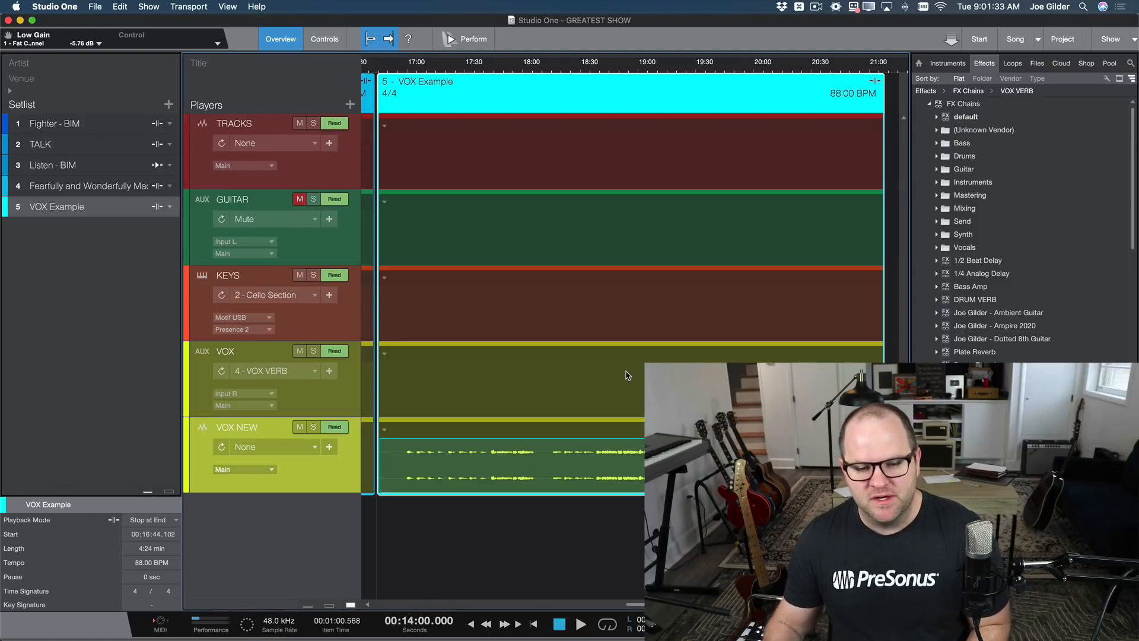
key(F3)
click(472, 313)
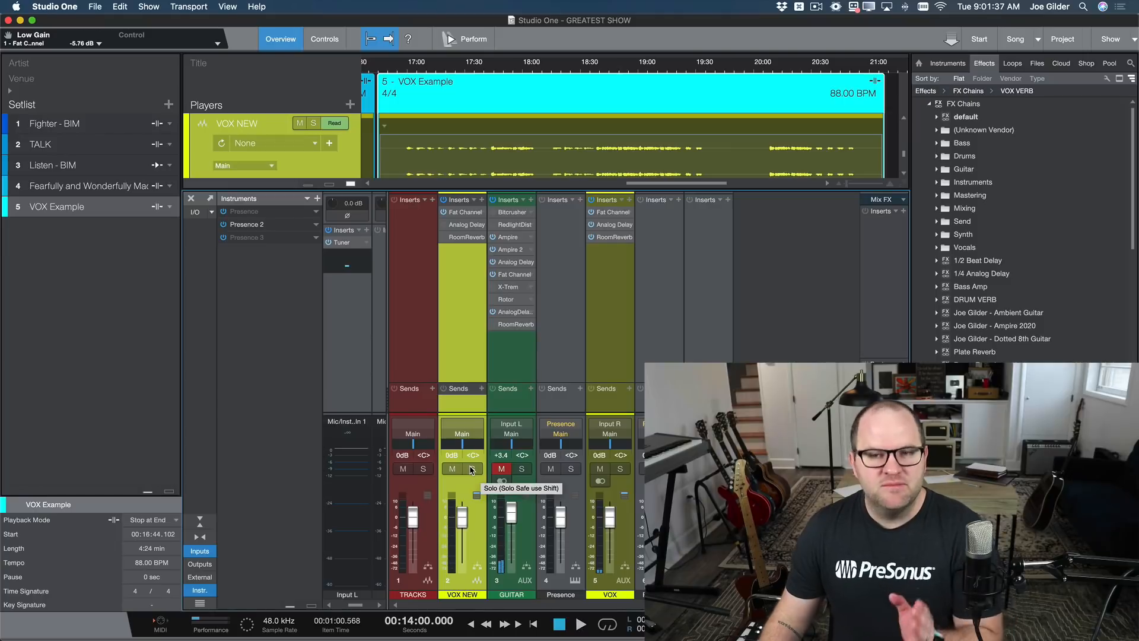
Set the playback position to 00:17:43.000 and listen to a passage of the VOX NEW vocal.
click(490, 68)
click(491, 70)
drag(492, 70, 491, 93)
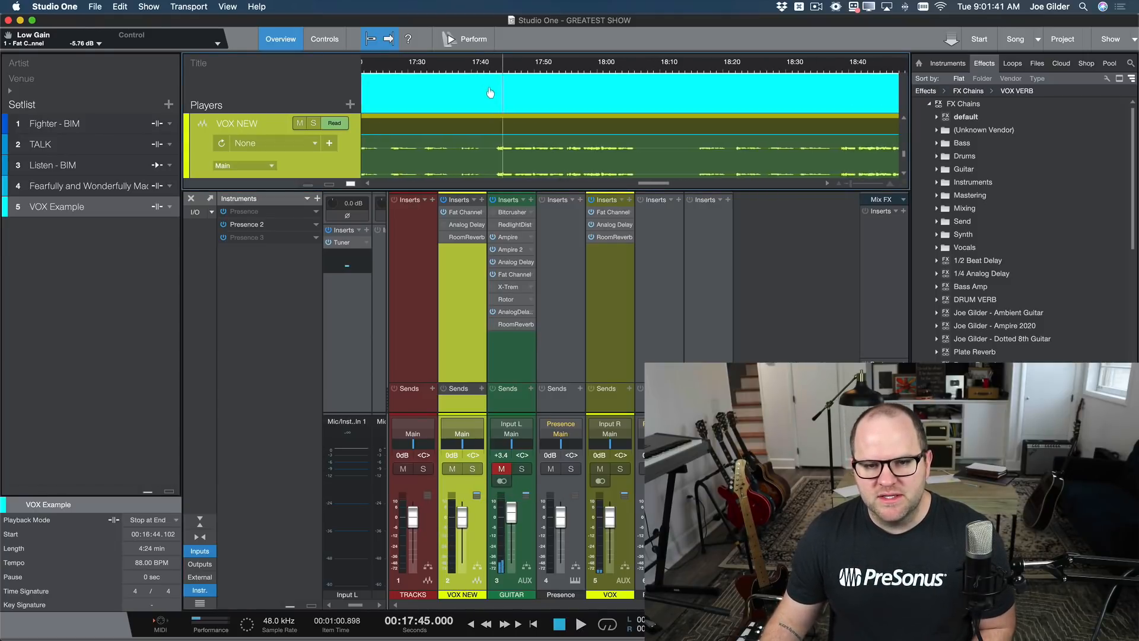
click(491, 72)
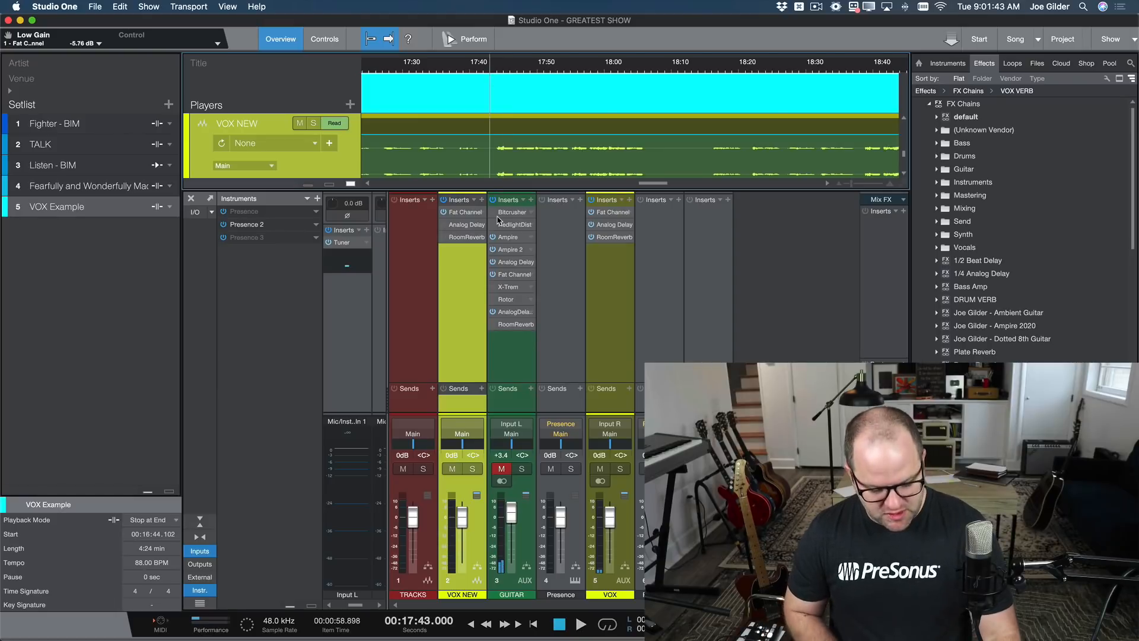
key(space)
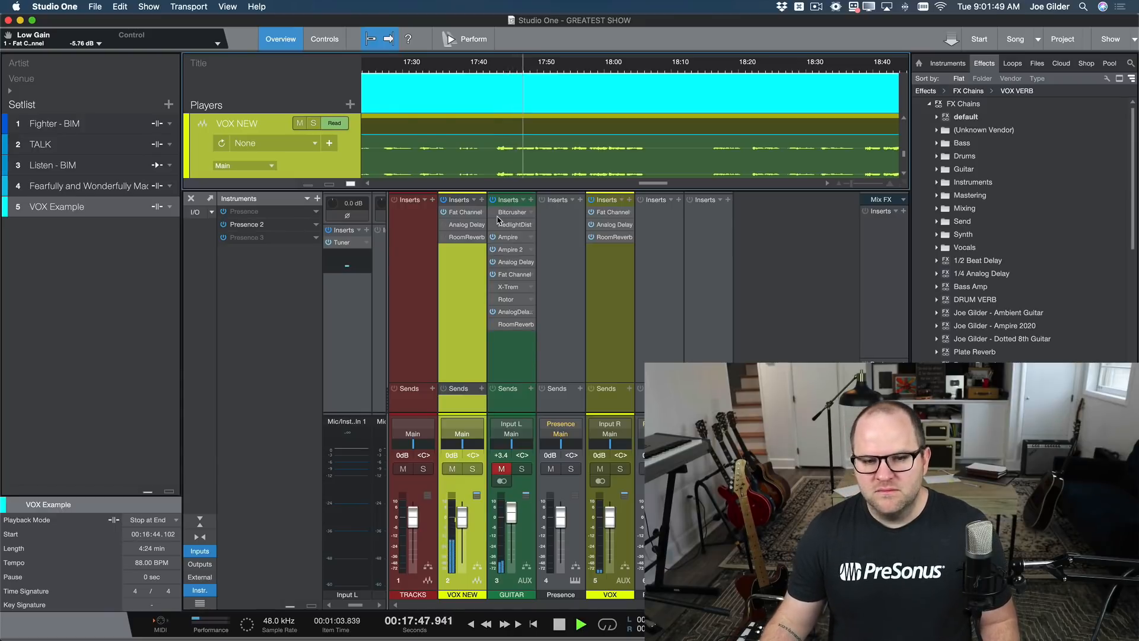
key(space)
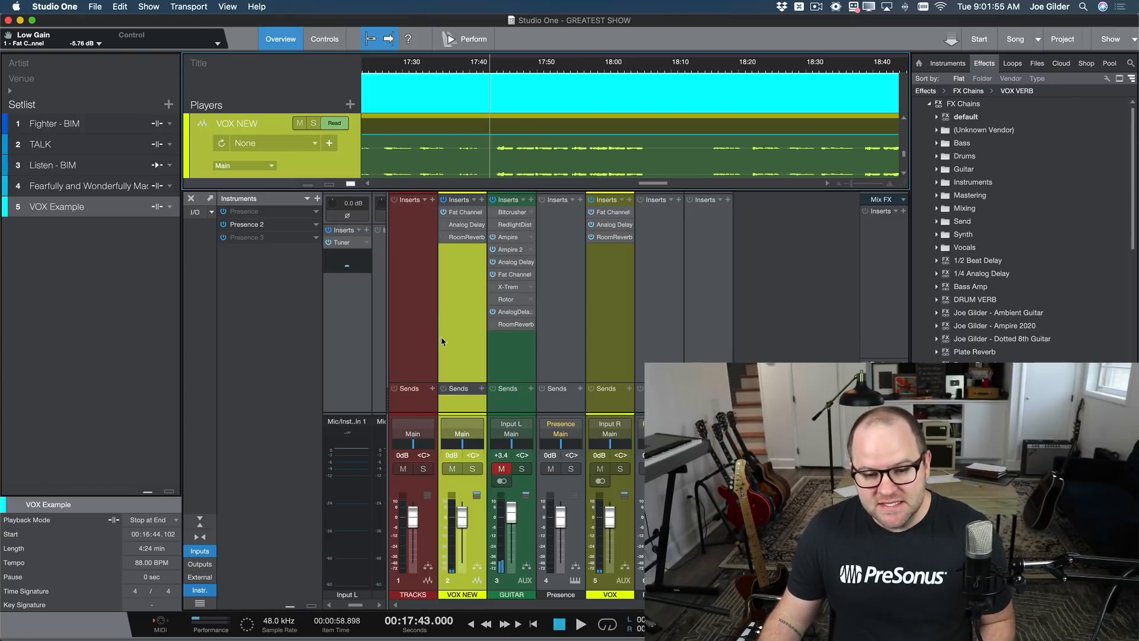
Enlarge the console's sends area and add the Plate Reverb FX chain as a send on VOX NEW.
drag(460, 382, 460, 349)
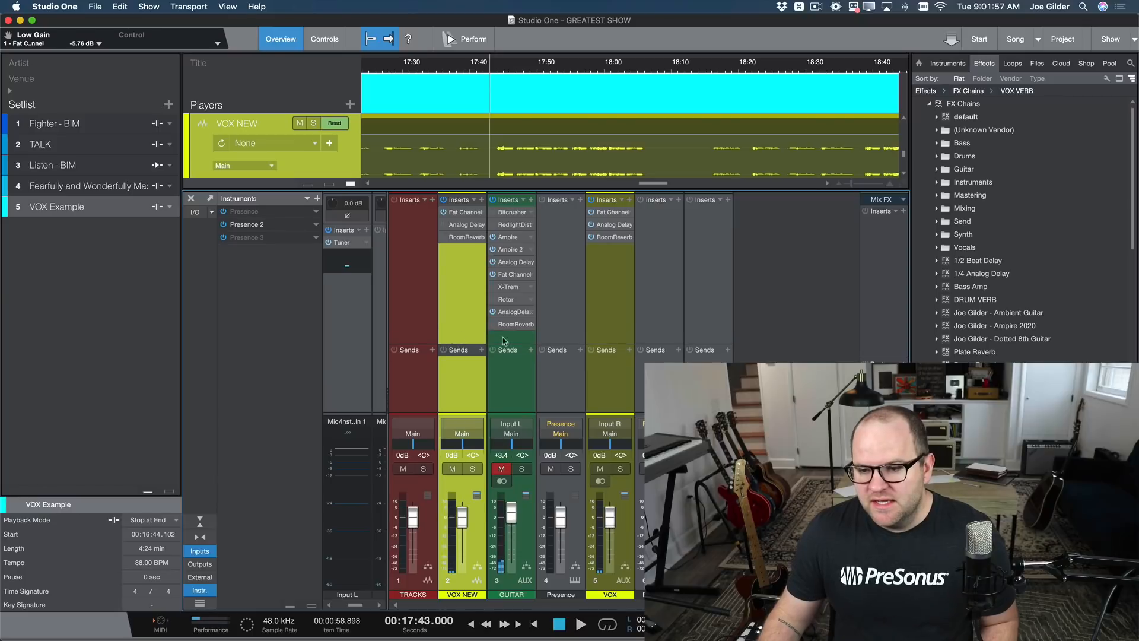
scroll(1030, 356, down, 3)
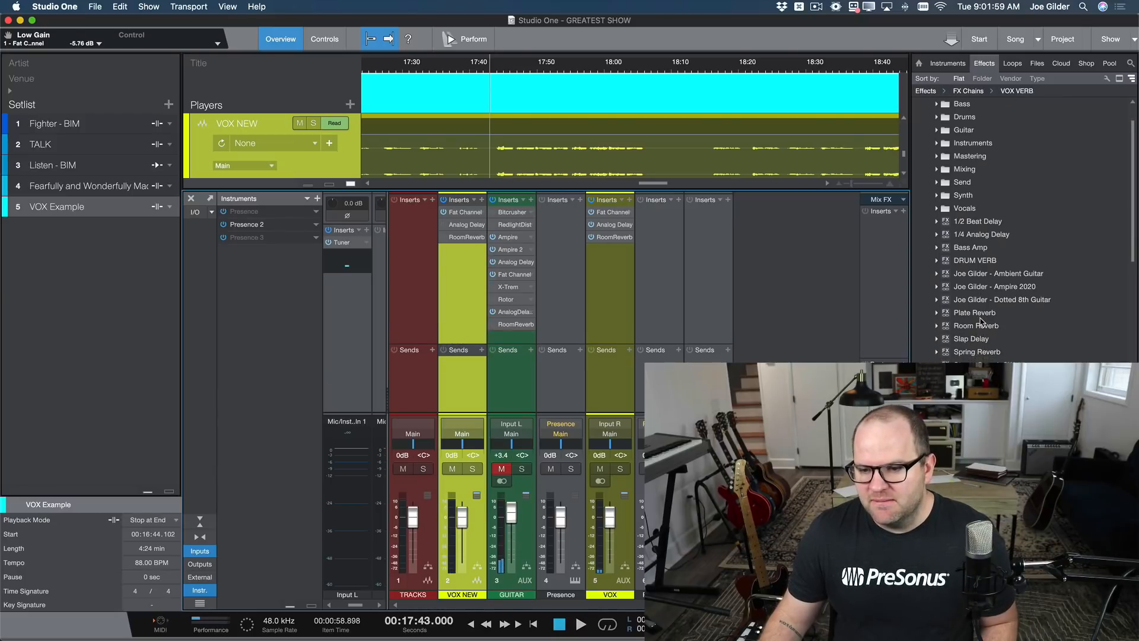
drag(979, 314, 457, 378)
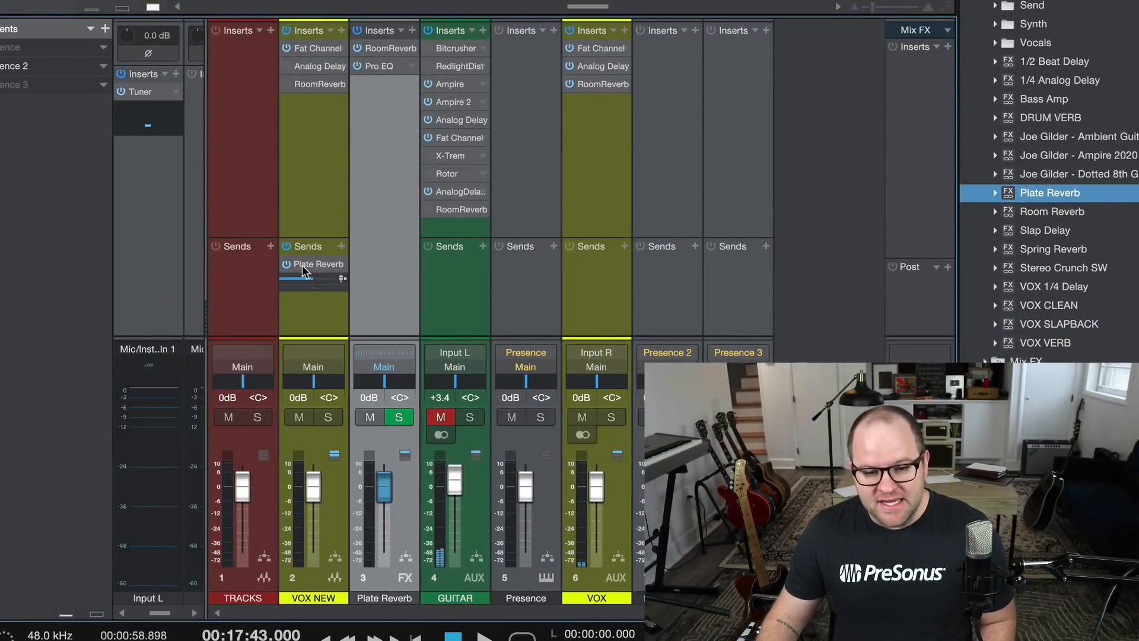
Compare the VOX NEW and Plate Reverb channels and listen to the vocal with the reverb send.
click(333, 187)
click(385, 182)
click(300, 168)
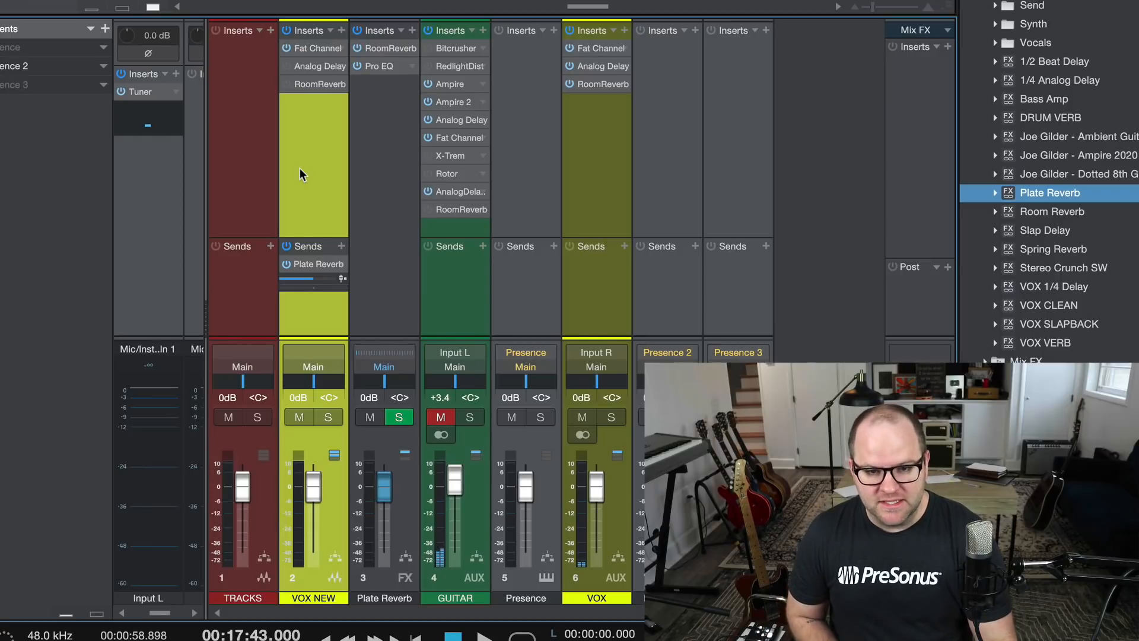
key(space)
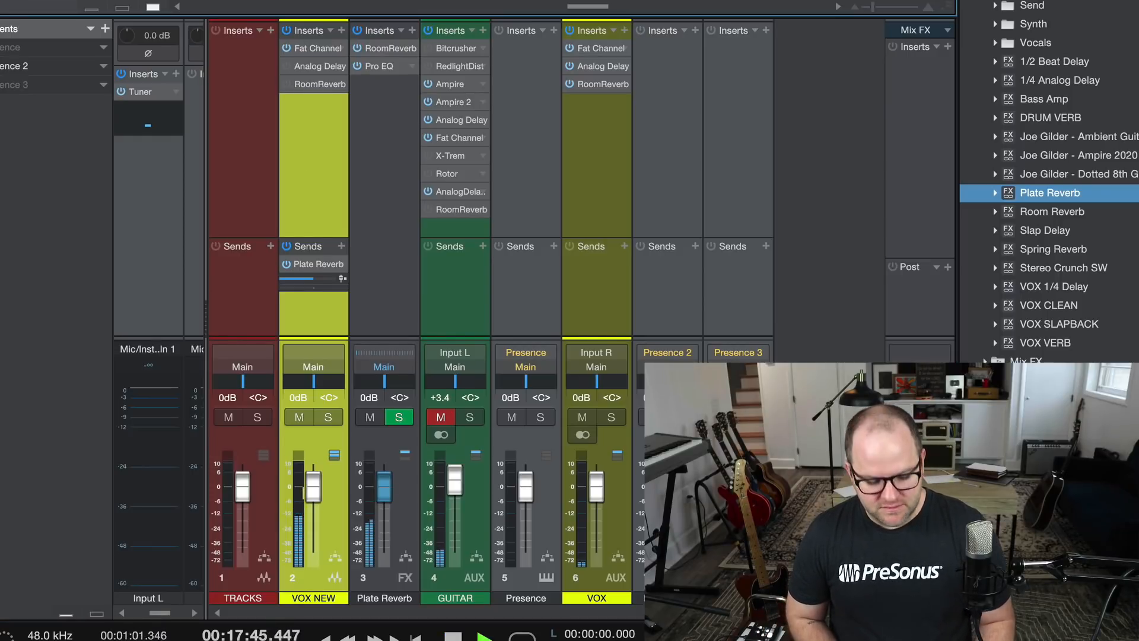
key(space)
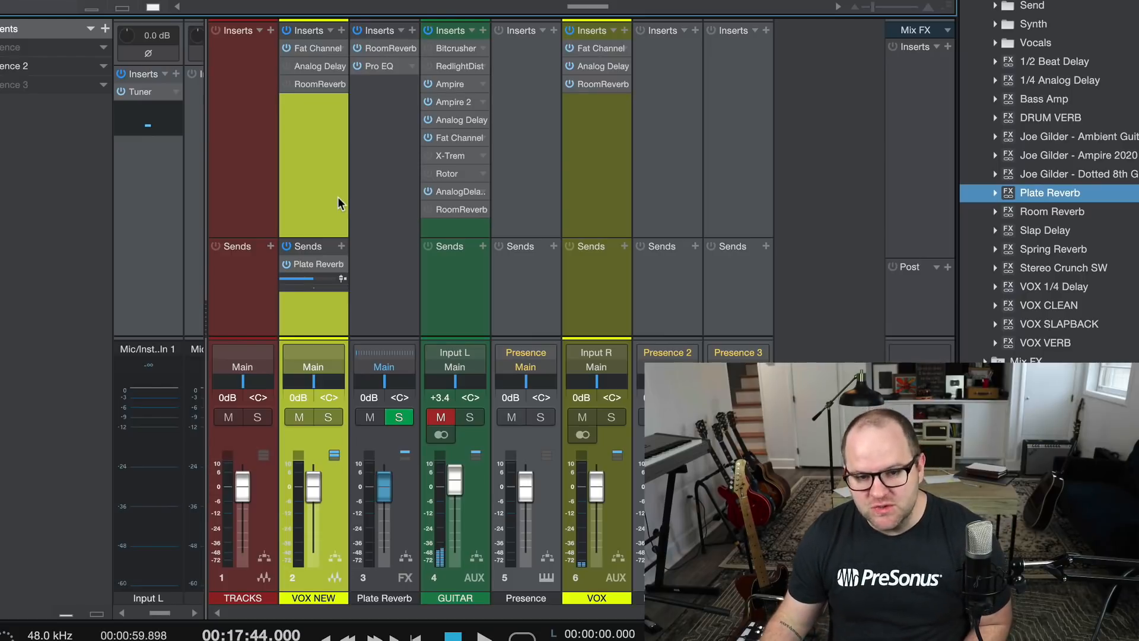
Remove the Plate Reverb FX channel from the console.
click(414, 189)
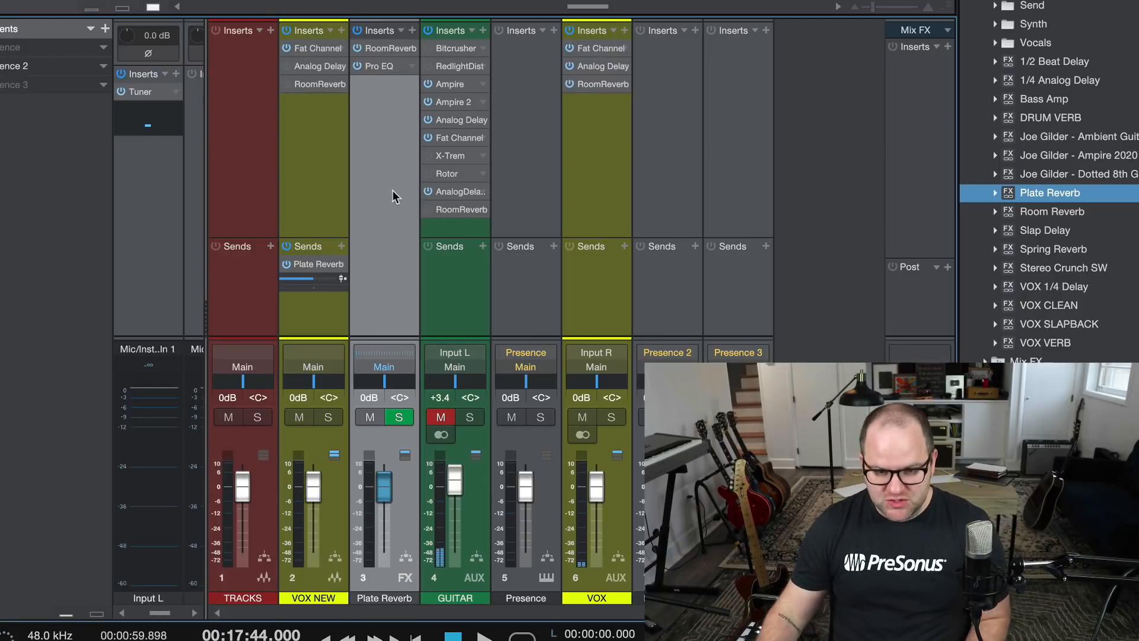
right_click(392, 206)
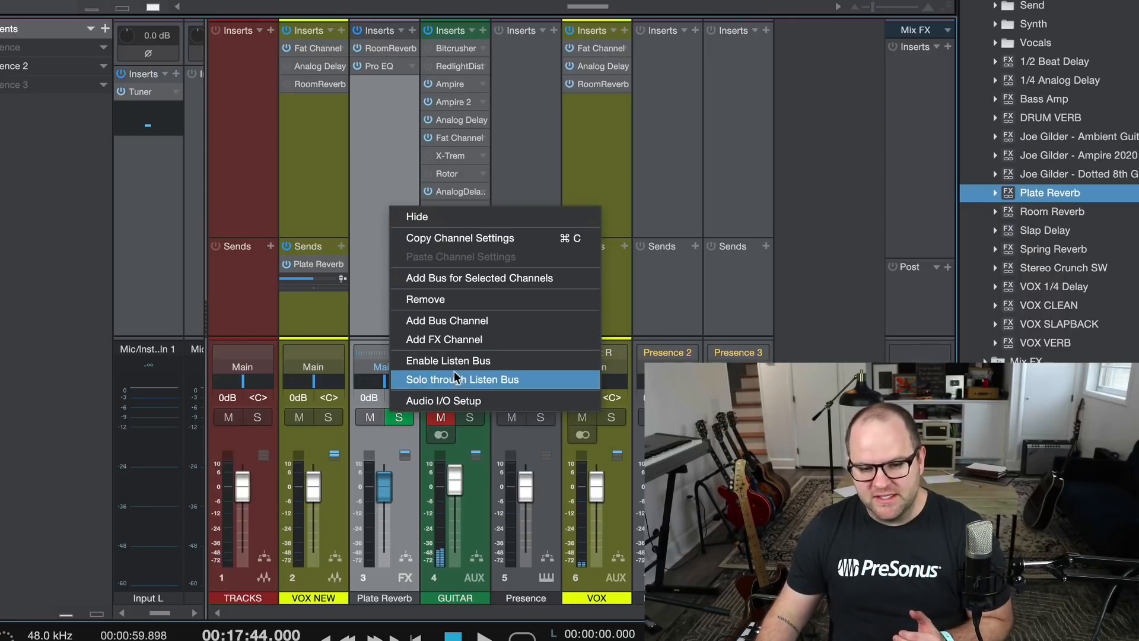
click(426, 300)
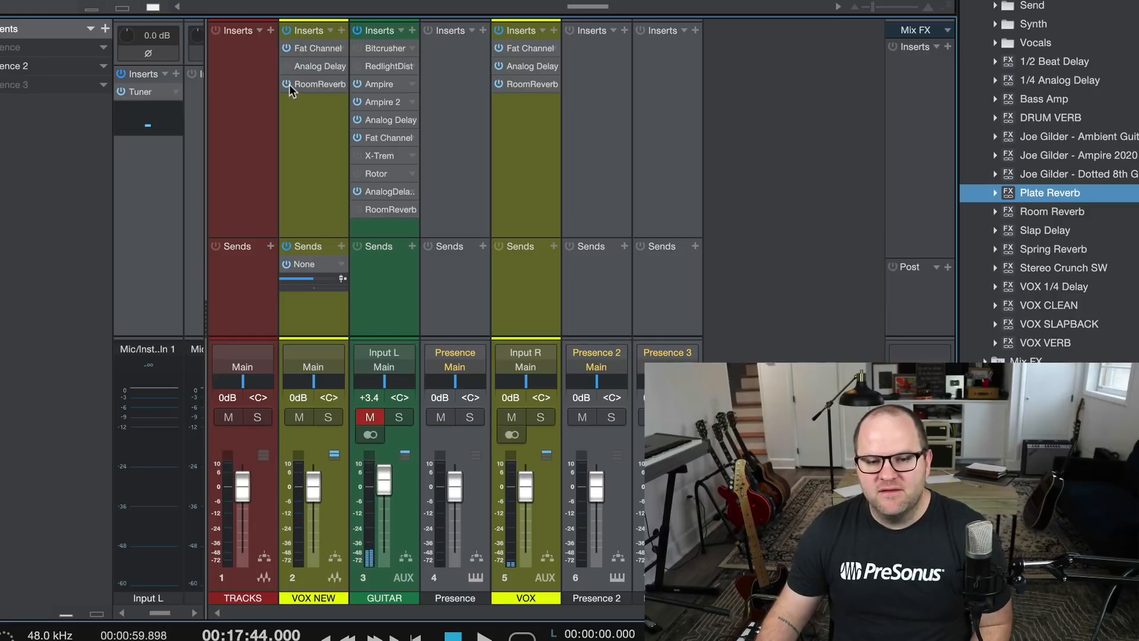
Check the Room Reverb settings on VOX NEW and remove the channel's RoomReverb and Analog Delay inserts.
click(316, 83)
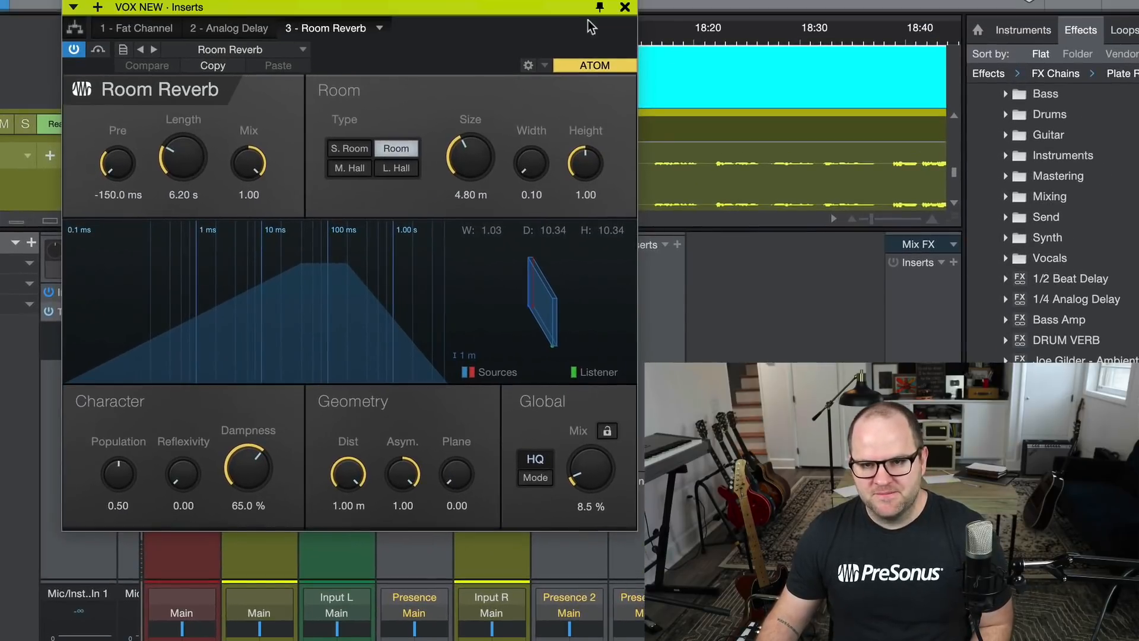
click(625, 8)
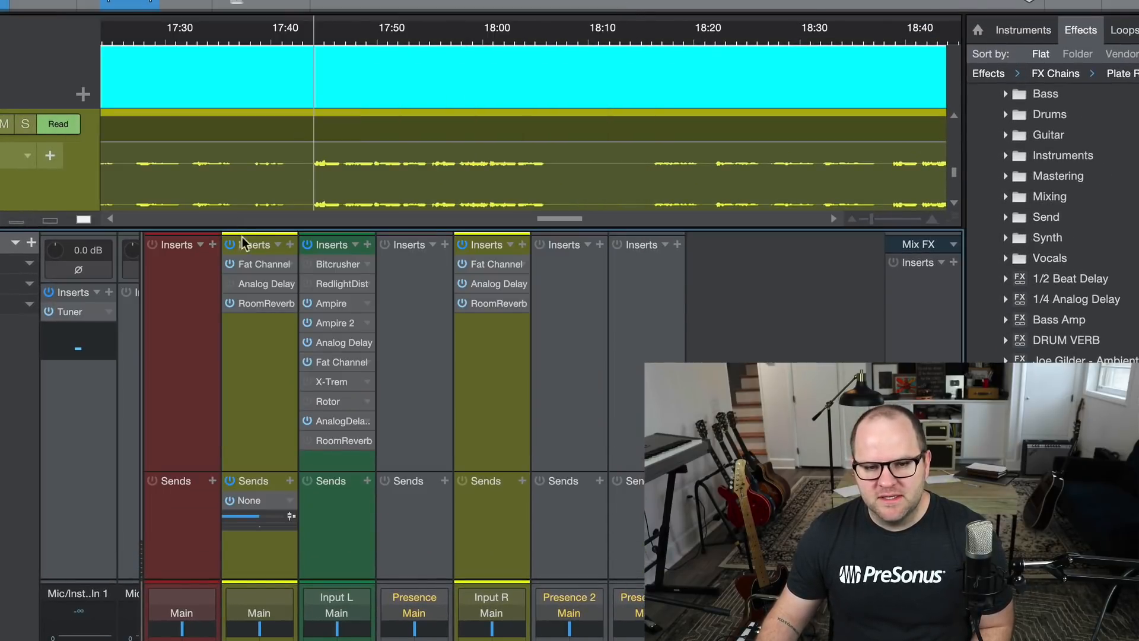
right_click(289, 302)
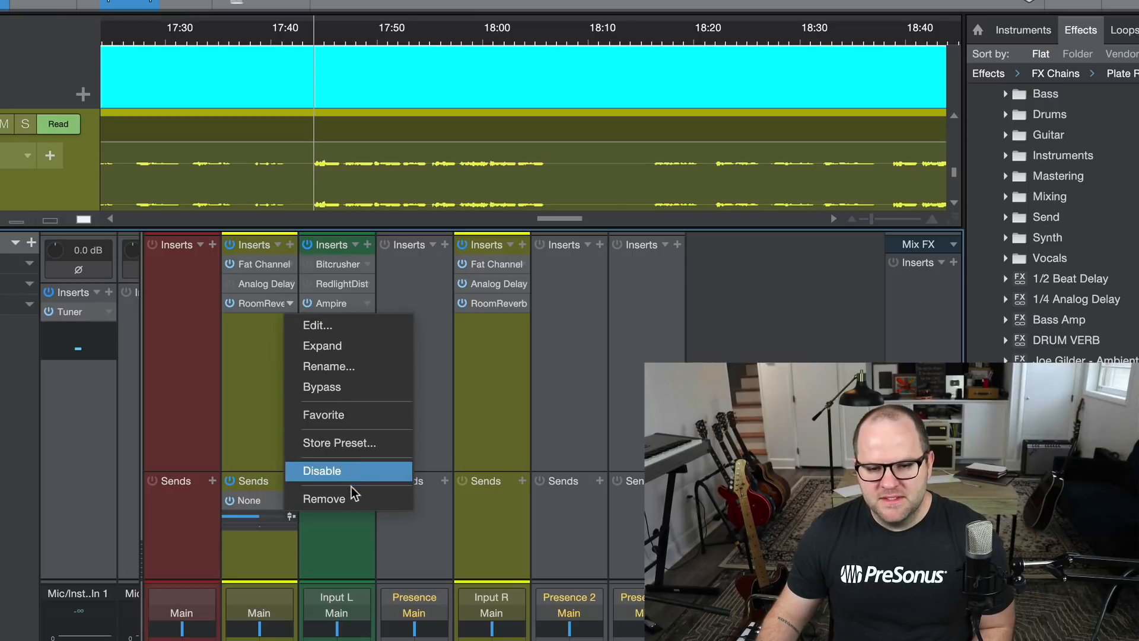
click(348, 499)
right_click(292, 283)
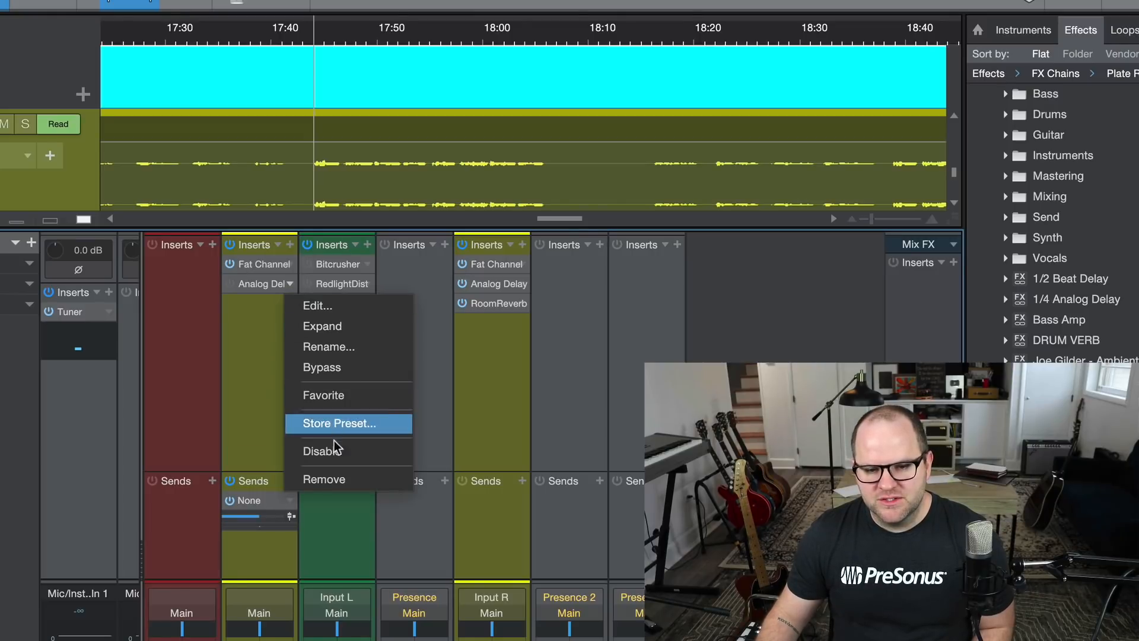
click(332, 477)
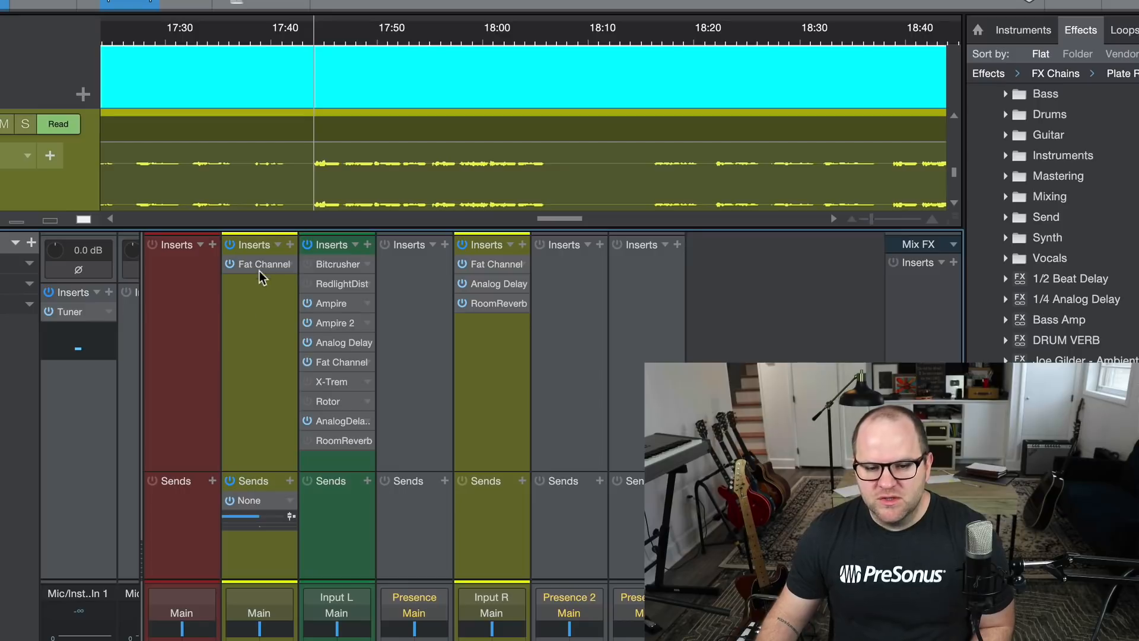
Insert the Plate Reverb FX chain below the Fat Channel on VOX NEW and remove its Pro EQ.
click(258, 340)
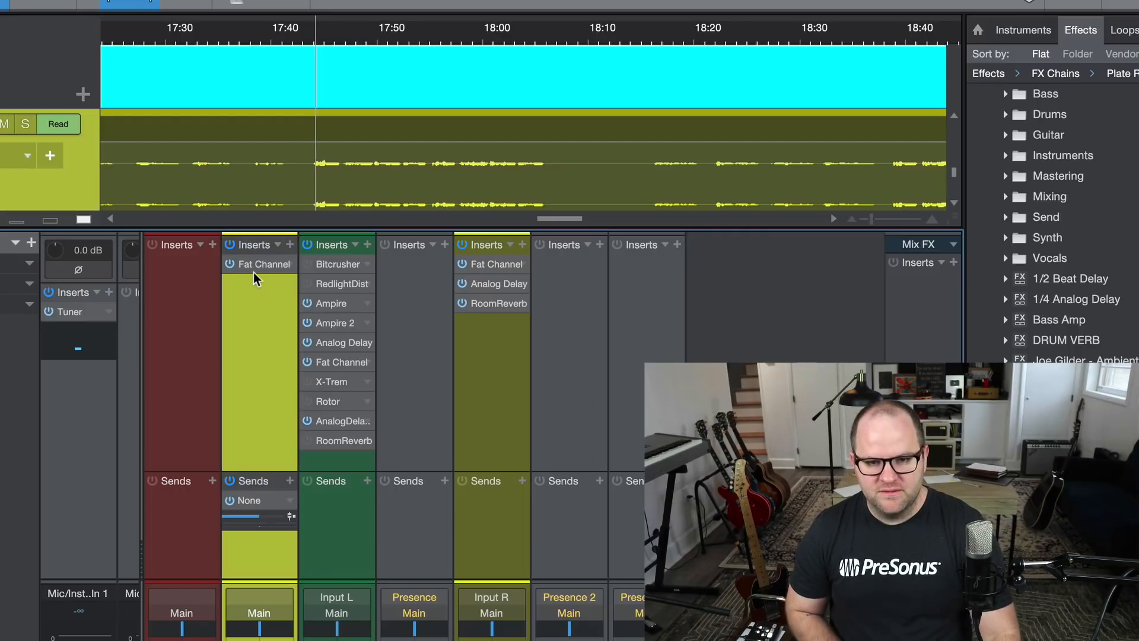
key(space)
drag(1059, 442, 243, 289)
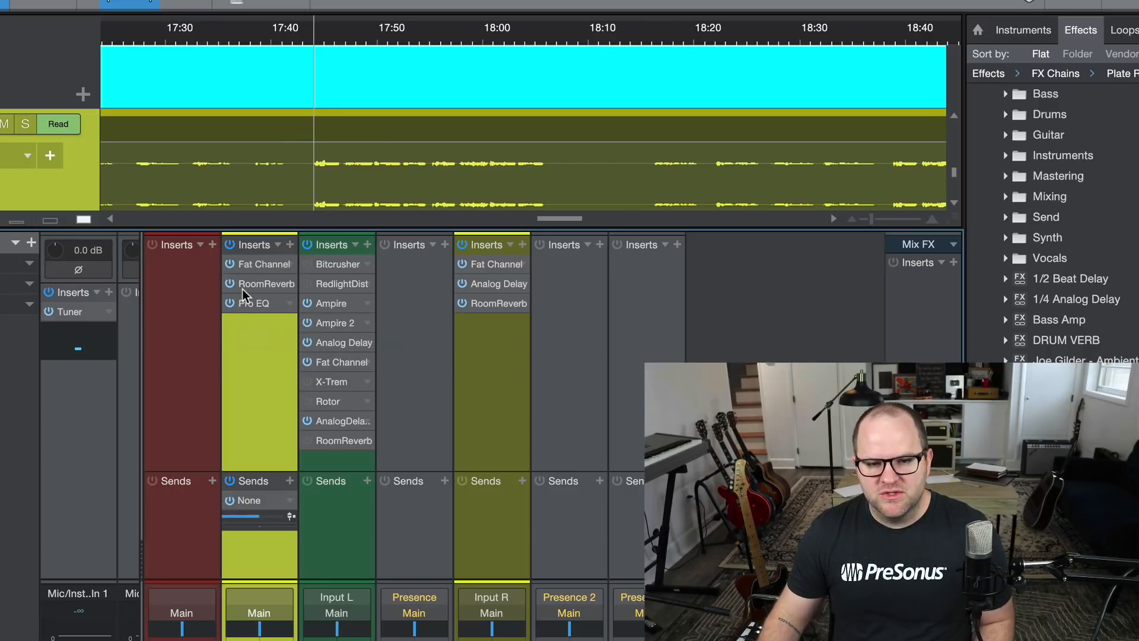
click(290, 303)
click(338, 500)
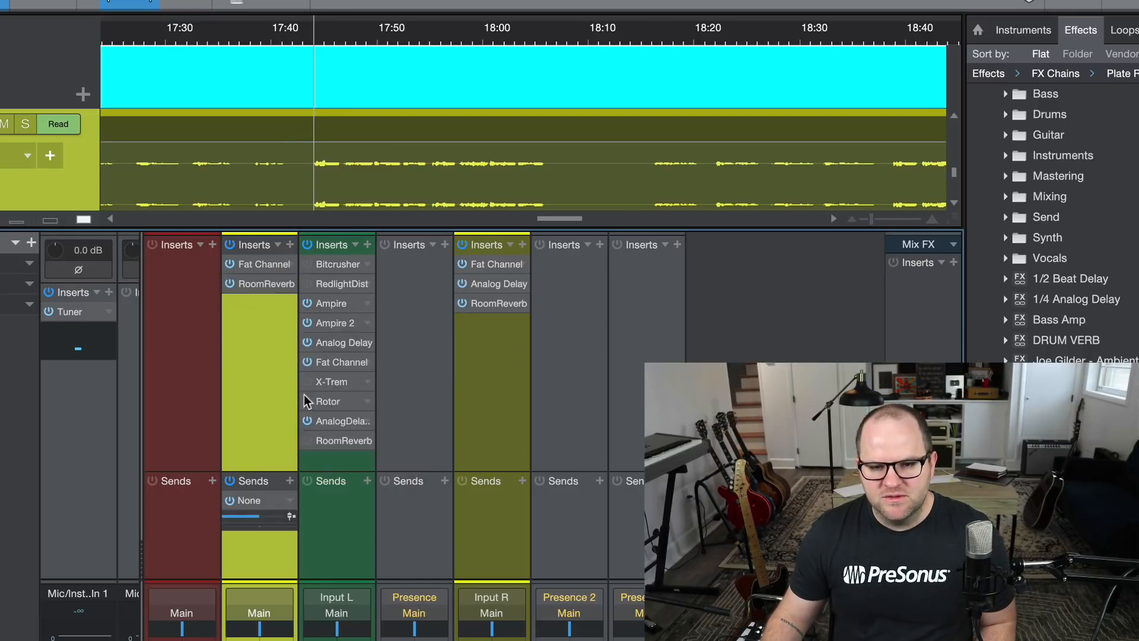
Set the global Mix of the Room Reverb inserted on VOX NEW to 22.0 %.
click(255, 283)
drag(593, 472, 612, 640)
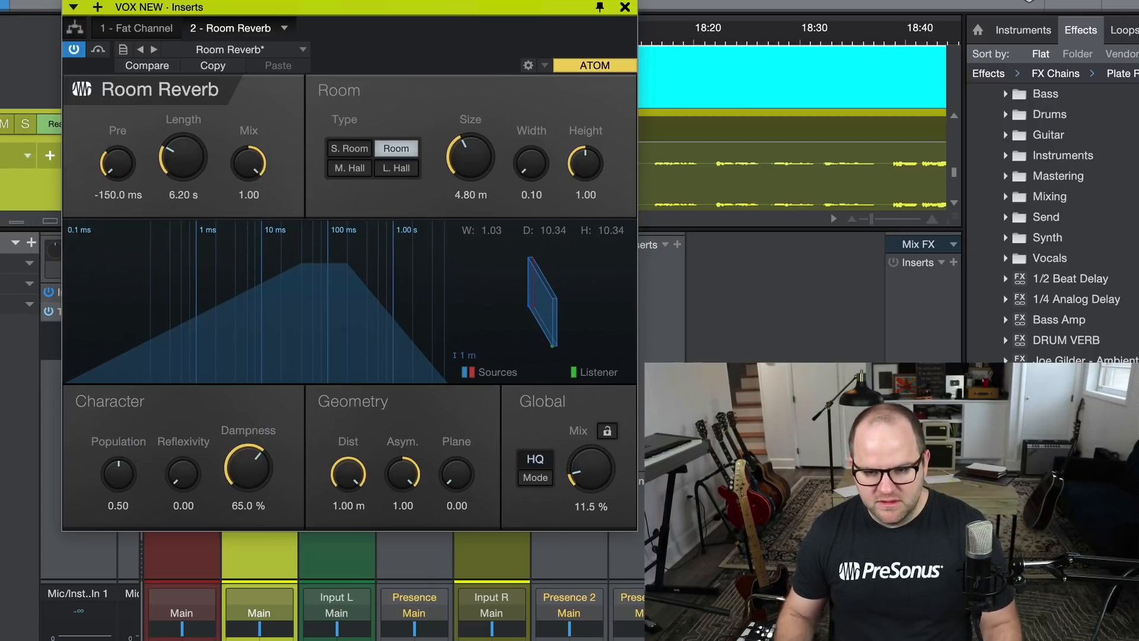
drag(600, 465, 600, 446)
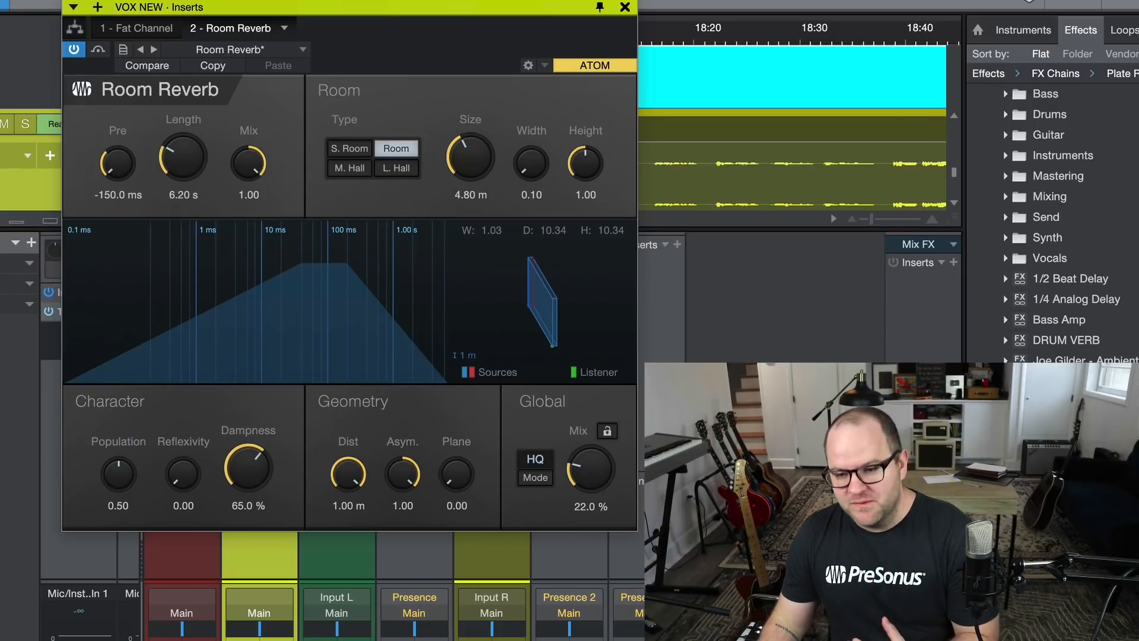
click(625, 7)
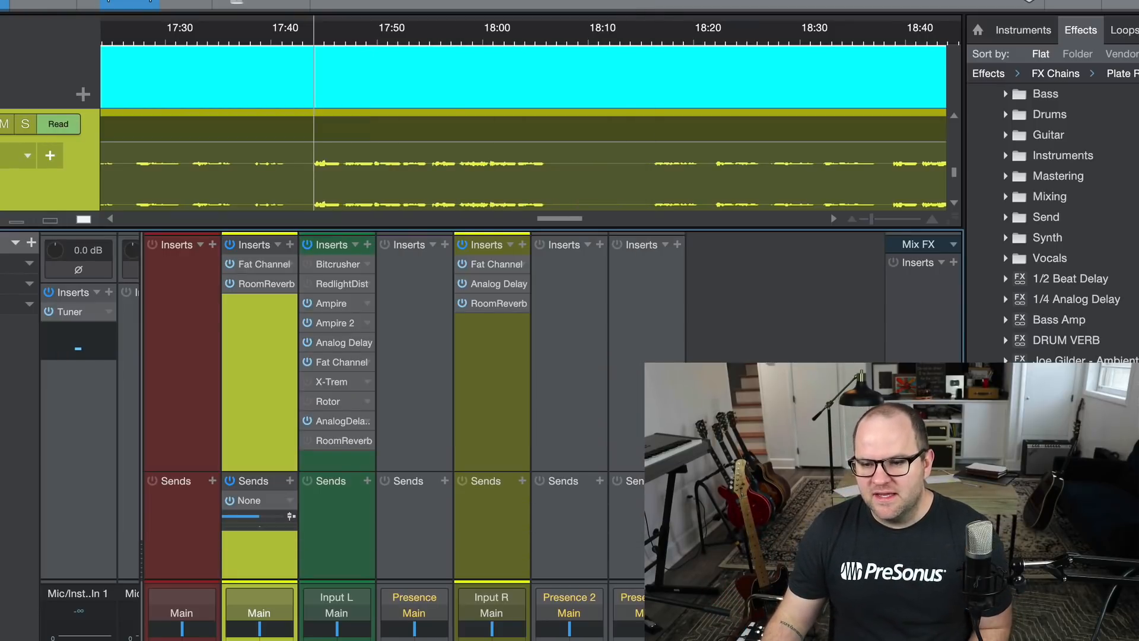
drag(1056, 415, 265, 284)
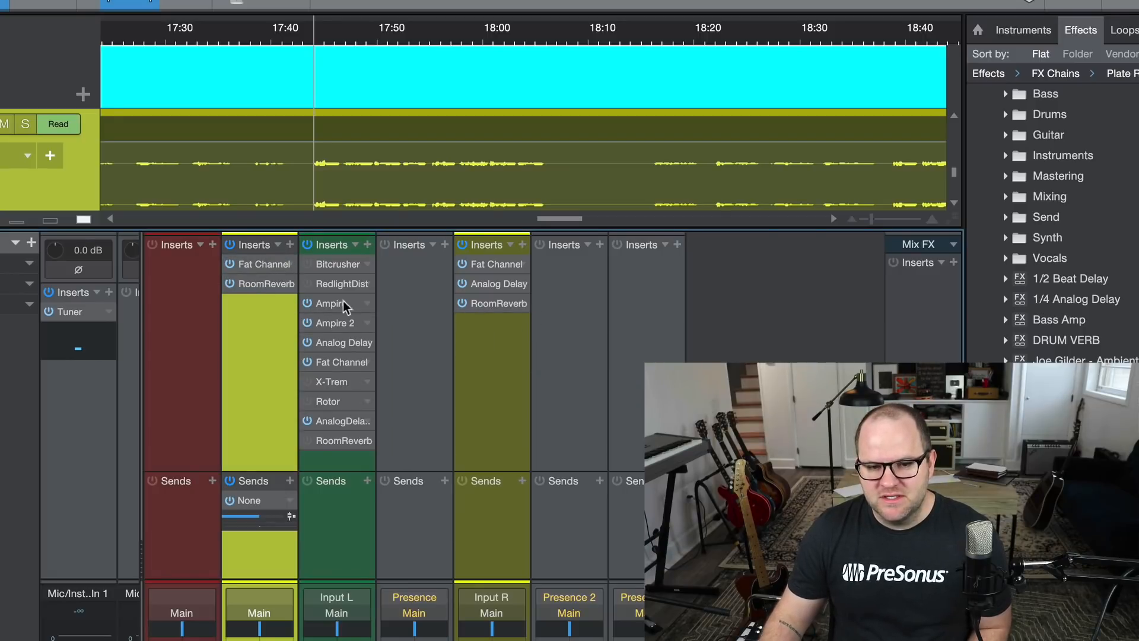
Replace the RoomReverb insert on VOX NEW with the Plate Reverb FX chain and check its Pro EQ.
click(291, 284)
click(335, 475)
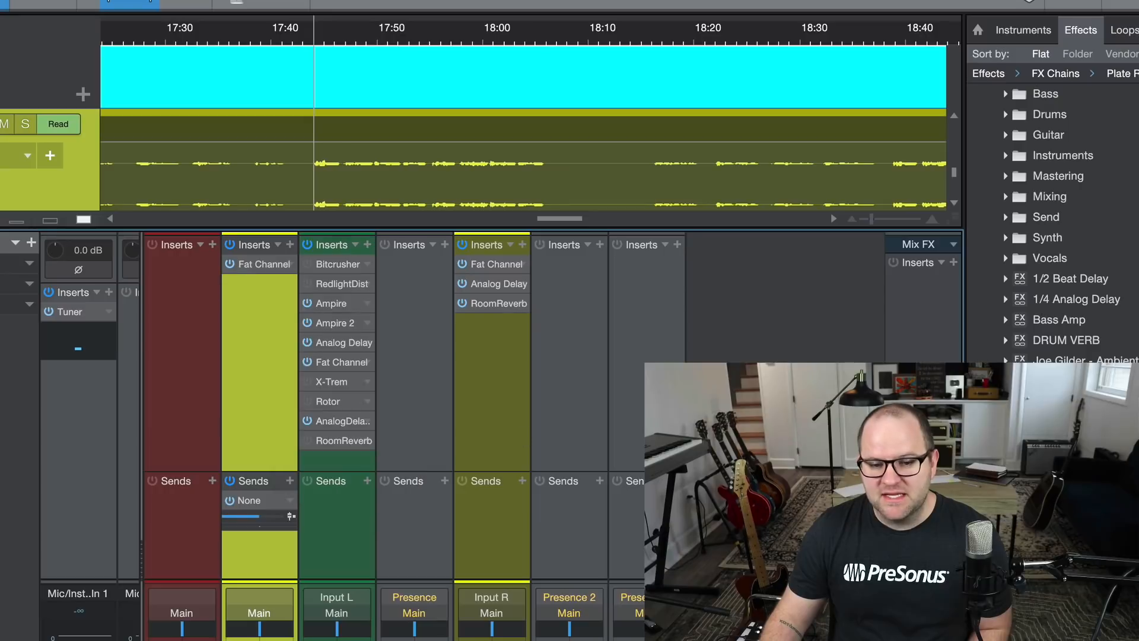
drag(1056, 416, 244, 286)
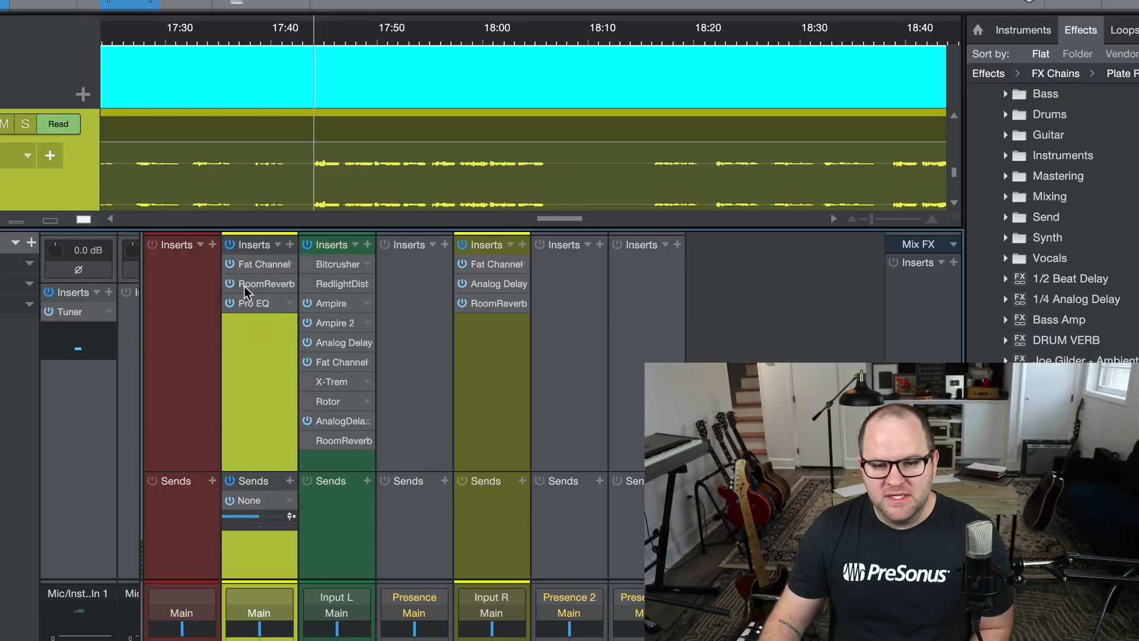
click(266, 304)
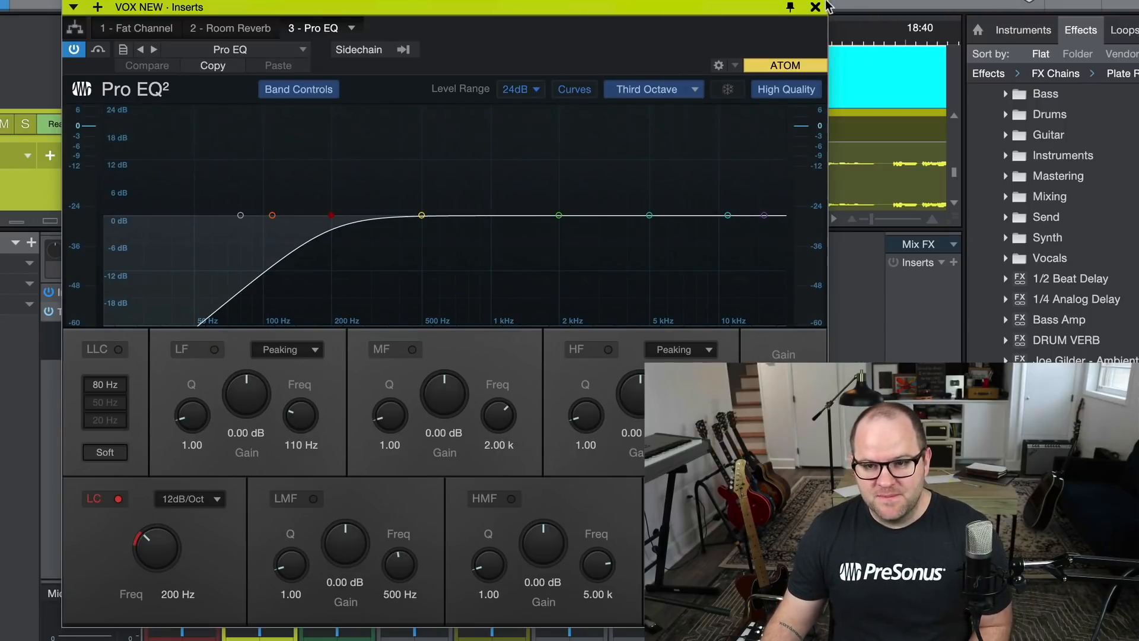
click(815, 7)
Set the global Mix of the Room Reverb on VOX NEW to 23.5 % and listen to the vocal with it.
click(264, 283)
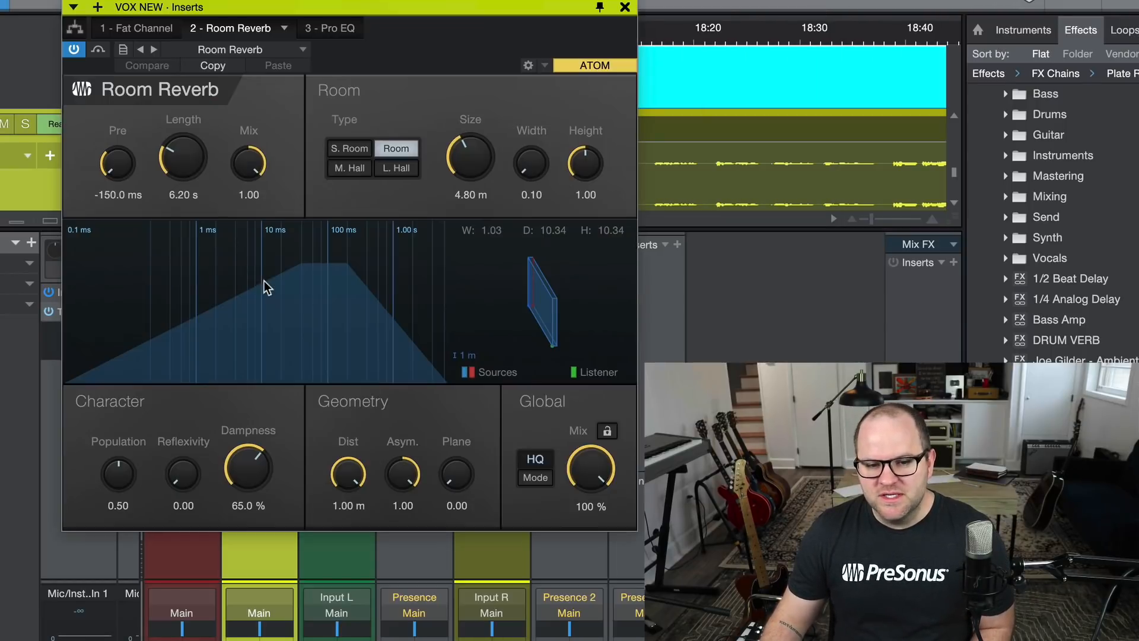
drag(585, 461, 586, 503)
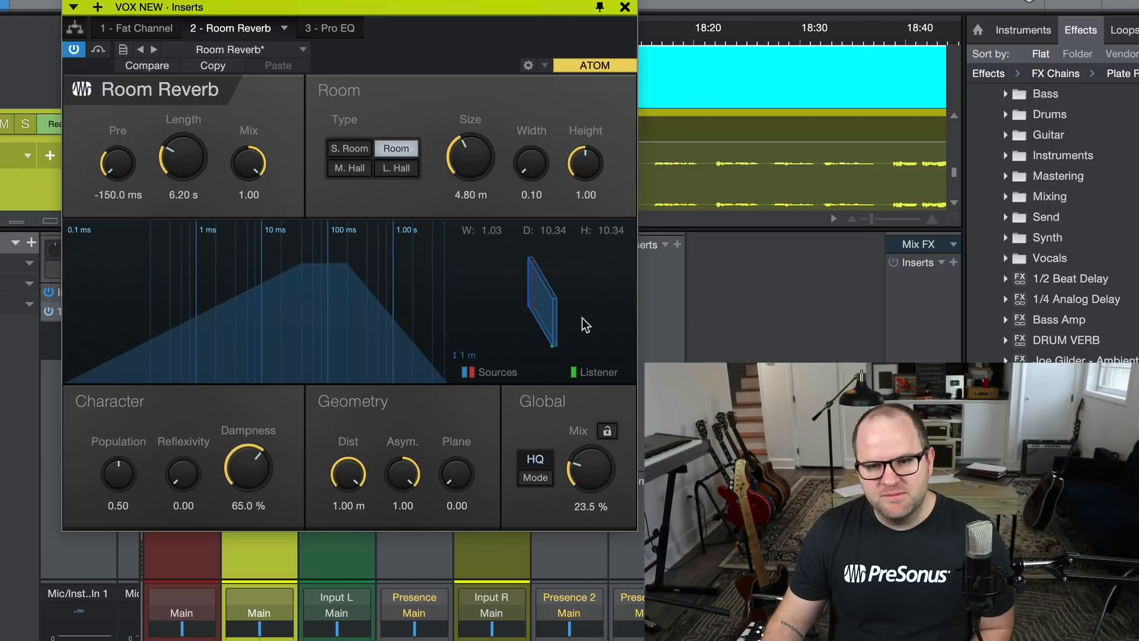
click(625, 7)
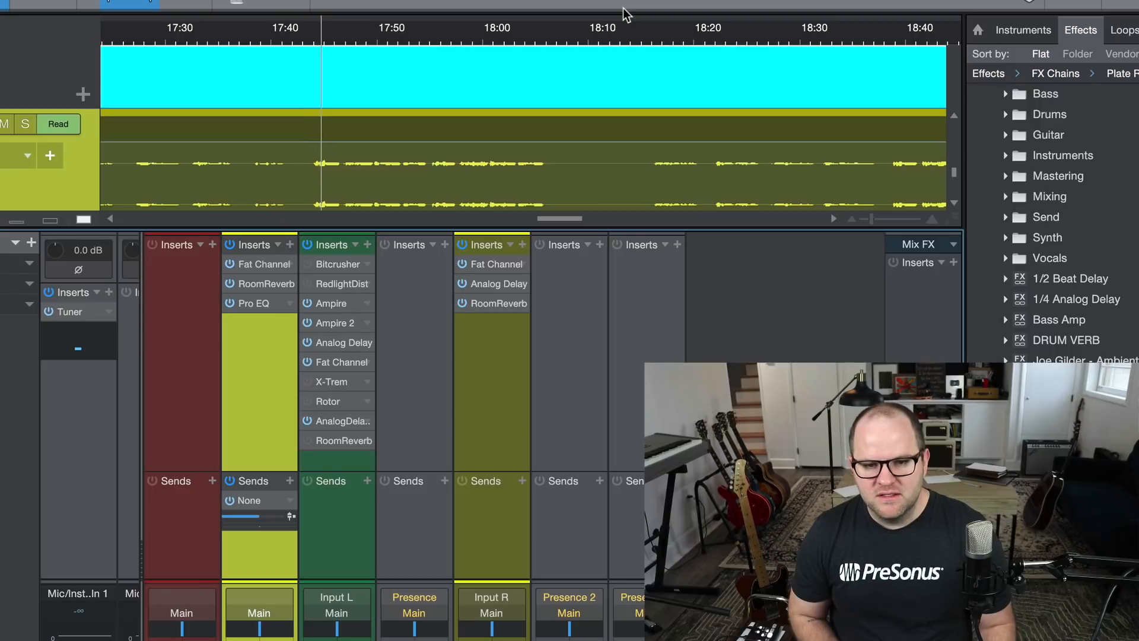
key(space)
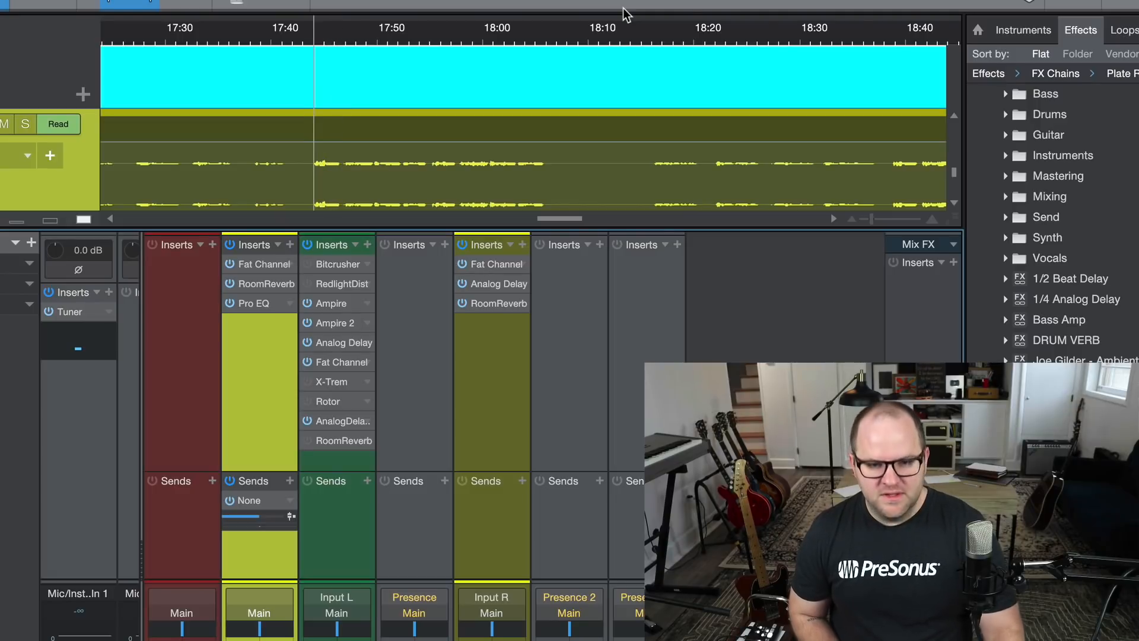
click(261, 287)
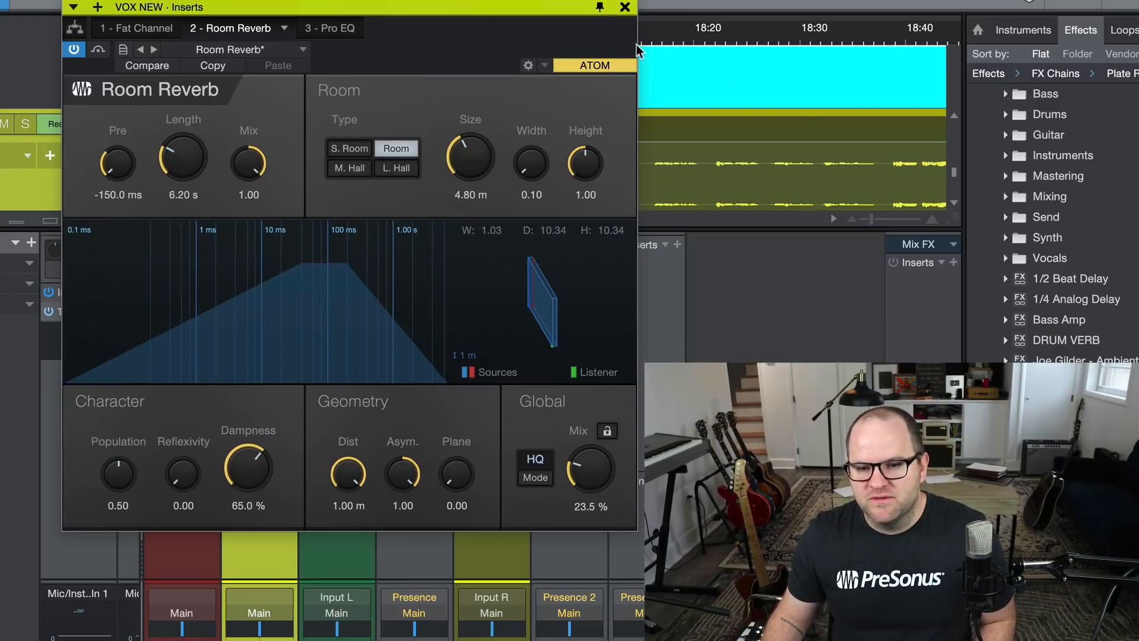
click(624, 7)
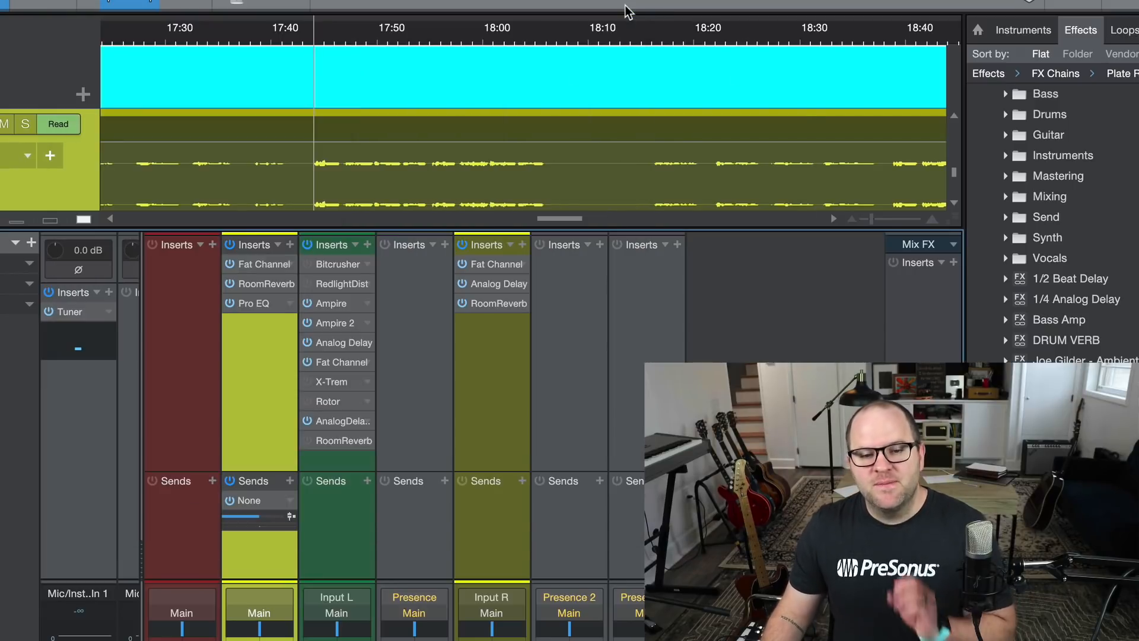
Open the insert routing view of VOX NEW, enlarge it, and remove the existing splitter below the Fat Channel.
click(258, 258)
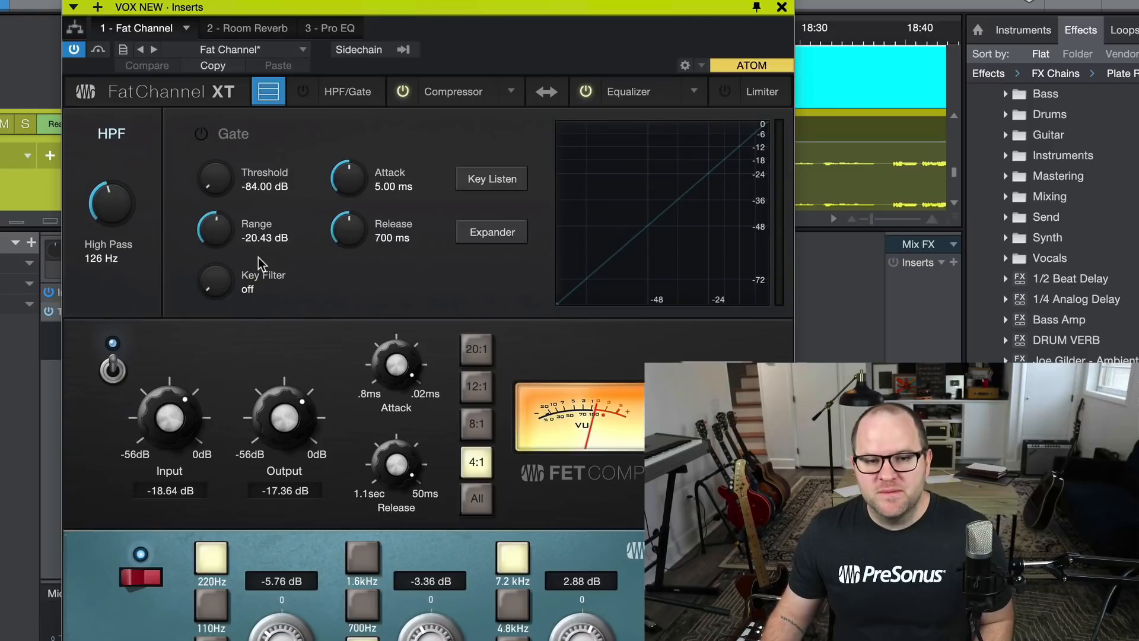
click(75, 31)
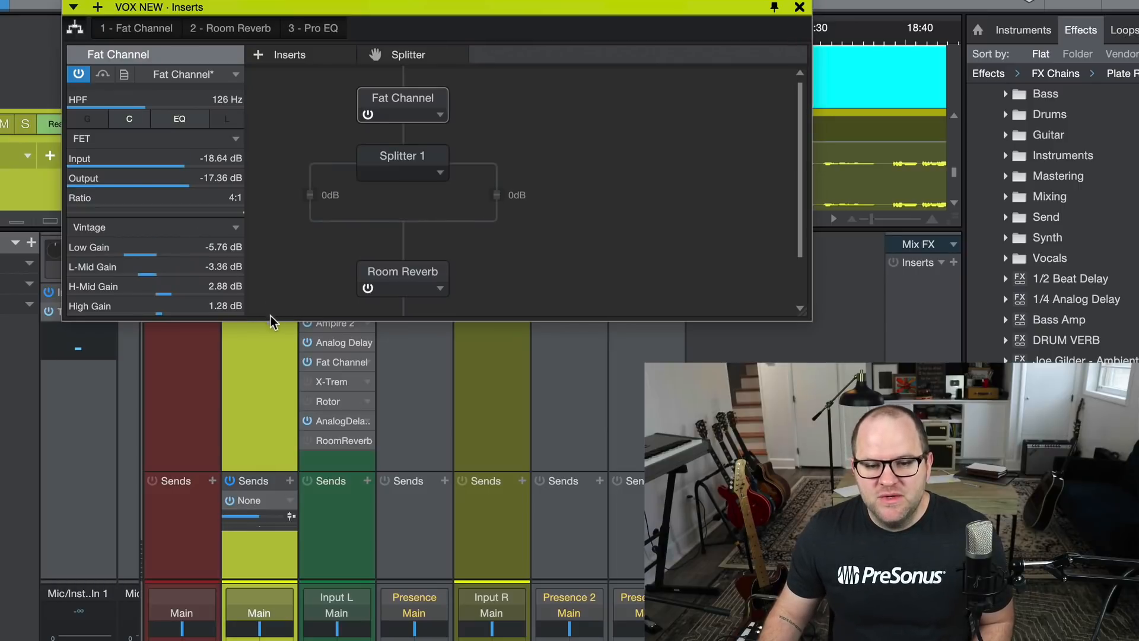
drag(271, 315, 270, 639)
click(446, 174)
click(438, 201)
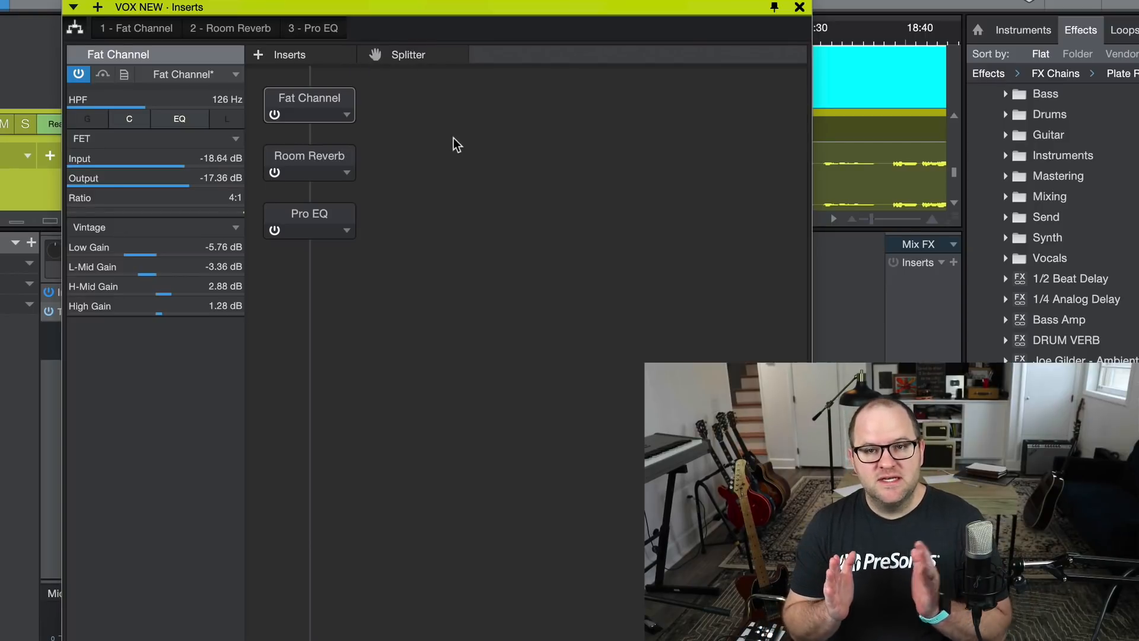
Add a splitter after the Fat Channel and place Room Reverb and Pro EQ in series on its second branch.
drag(375, 54, 305, 129)
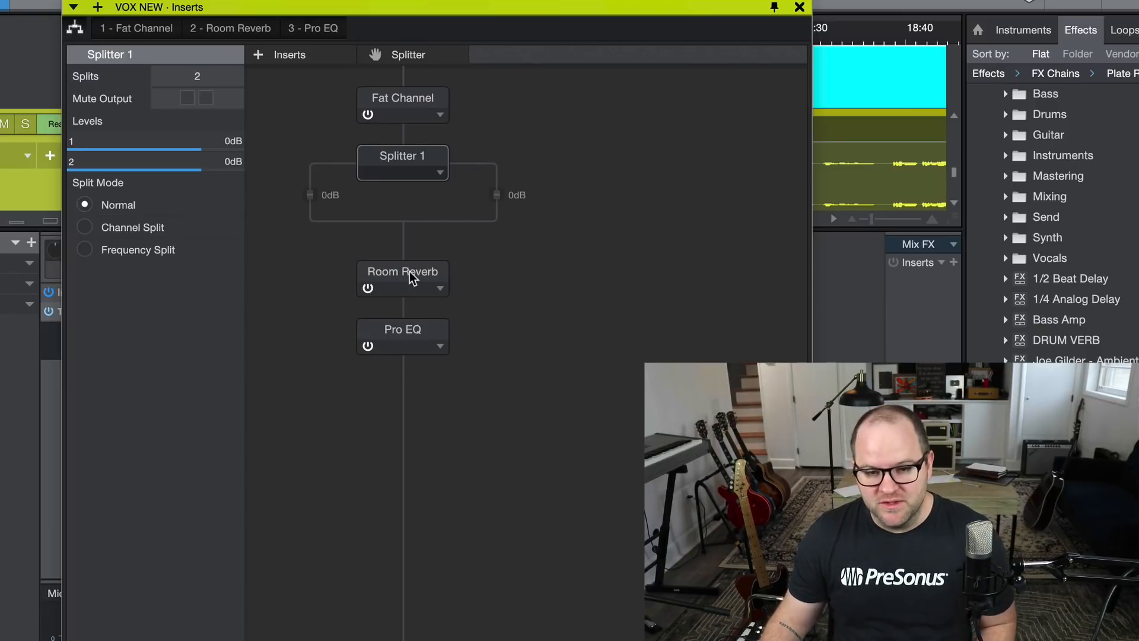
drag(409, 272, 503, 185)
drag(417, 325, 503, 254)
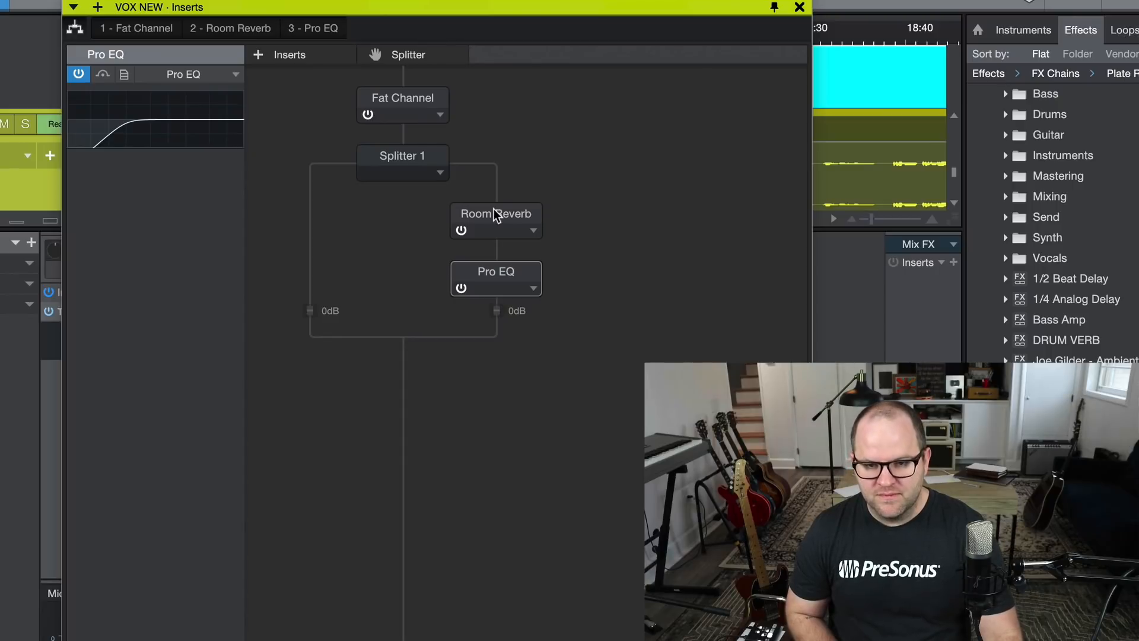
Move Room Reverb and Pro EQ out of the split to below the splitter, and return both to the second branch.
drag(493, 209, 413, 359)
drag(496, 232, 401, 361)
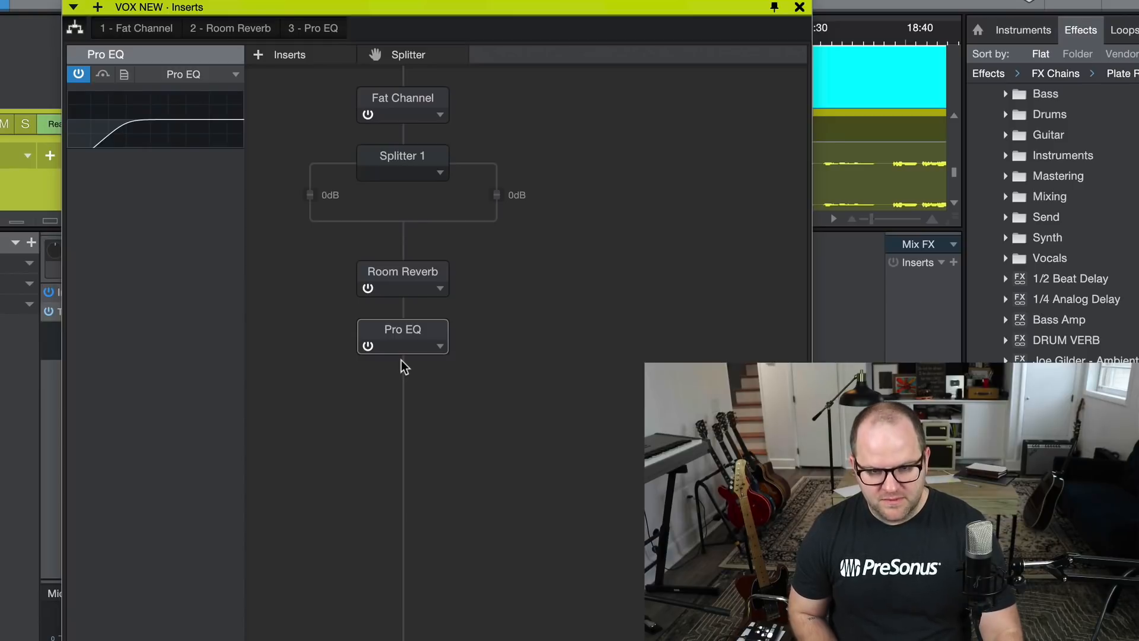
drag(409, 276, 524, 184)
drag(415, 337, 493, 253)
Set the global Mix of the Room Reverb on the splitter's second branch to 31.5 %.
click(497, 215)
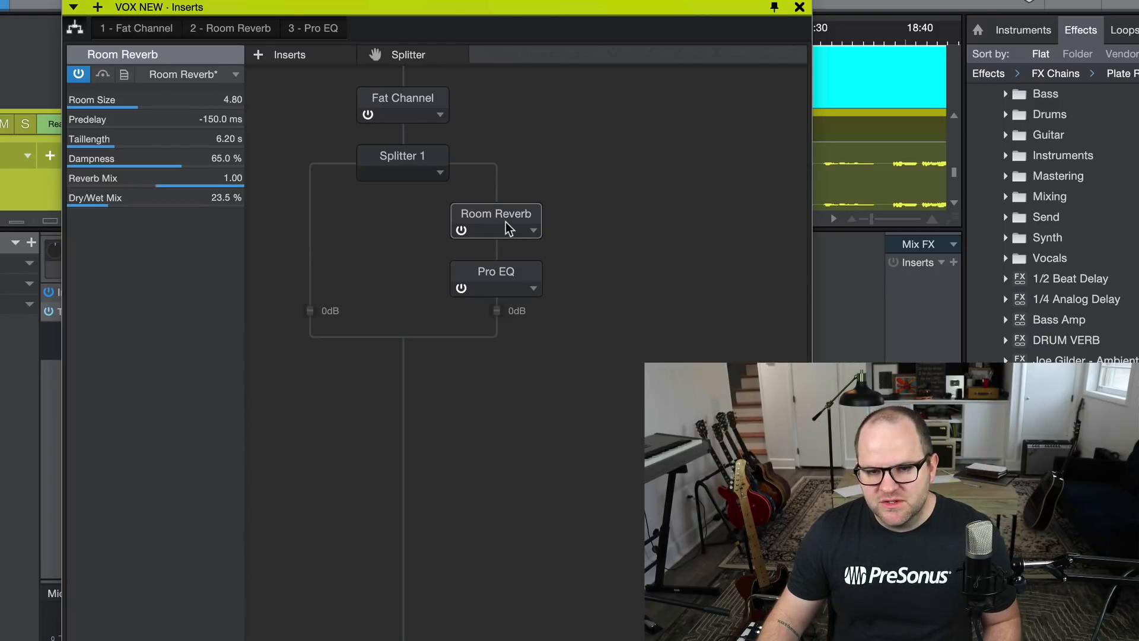
double_click(506, 221)
drag(593, 462, 593, 448)
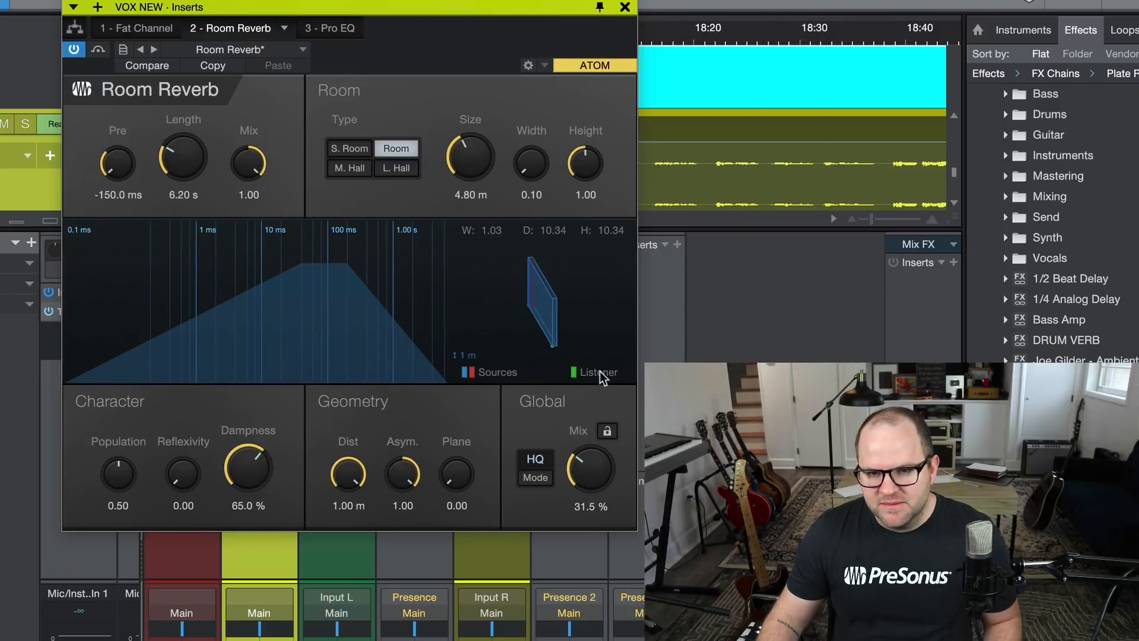
click(625, 8)
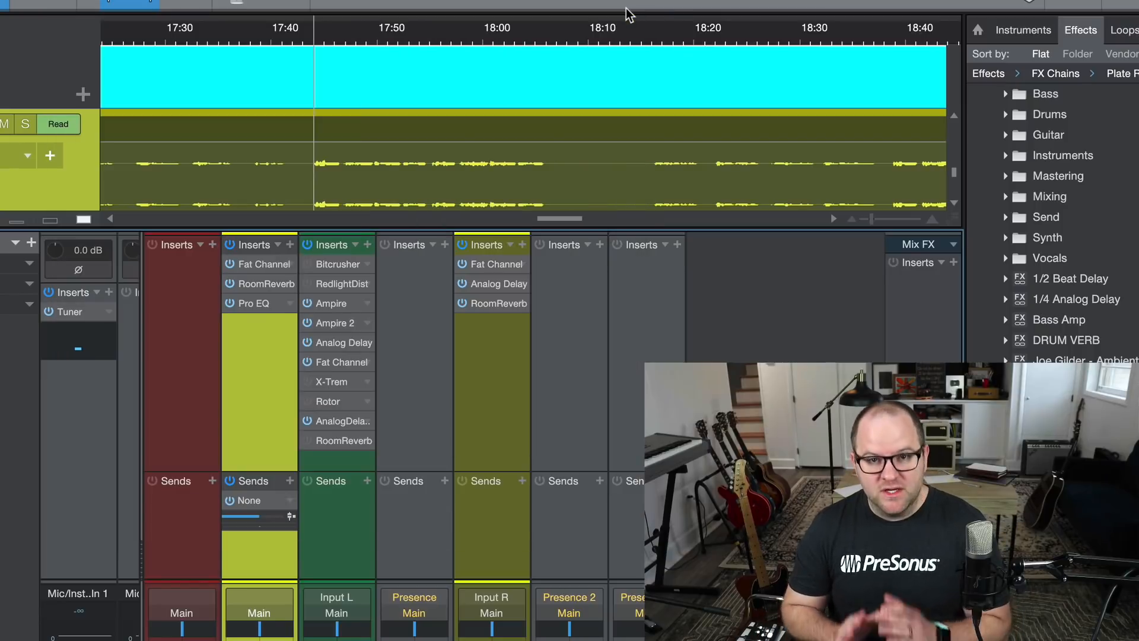
Open the Fat Channel from the VOX NEW insert routing and set its 220 Hz EQ band gain to 4.80 dB.
double_click(260, 279)
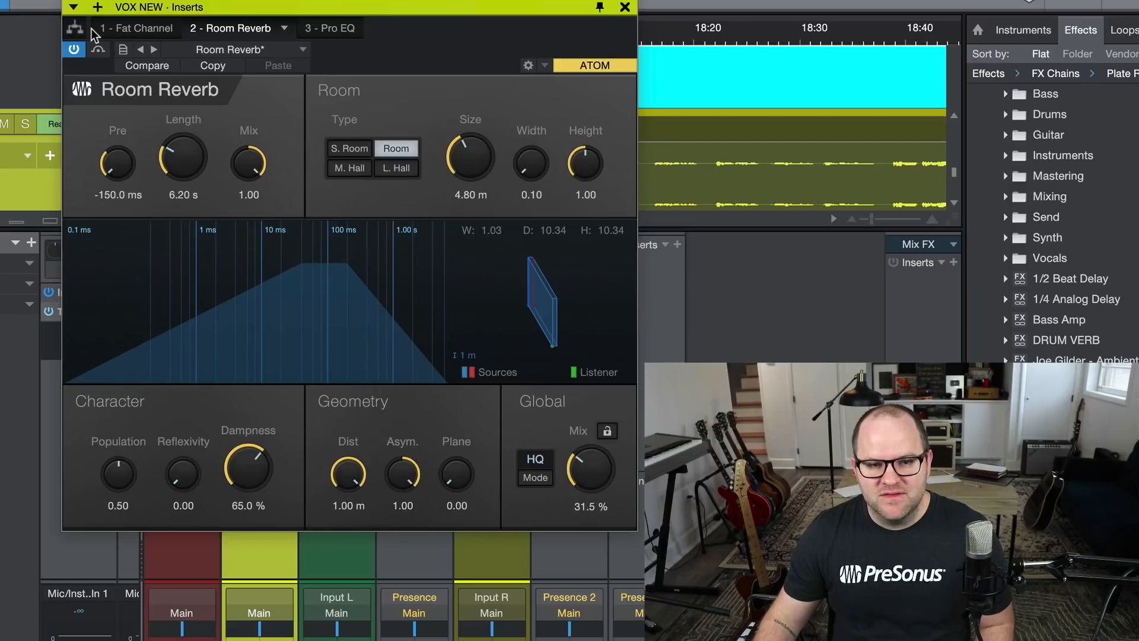
click(74, 27)
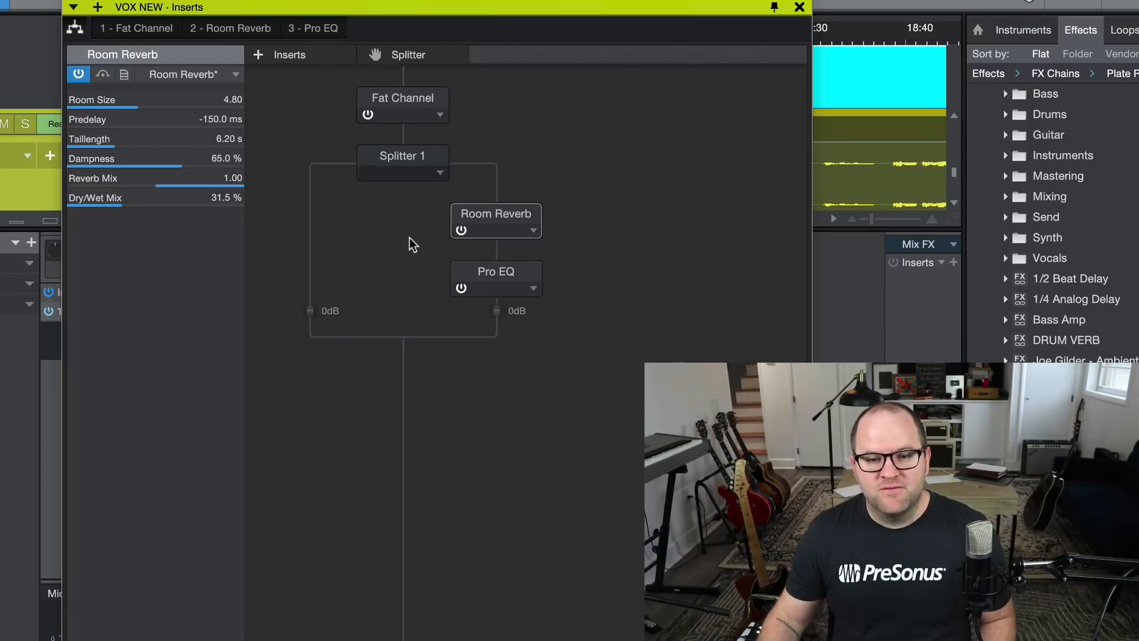
double_click(415, 98)
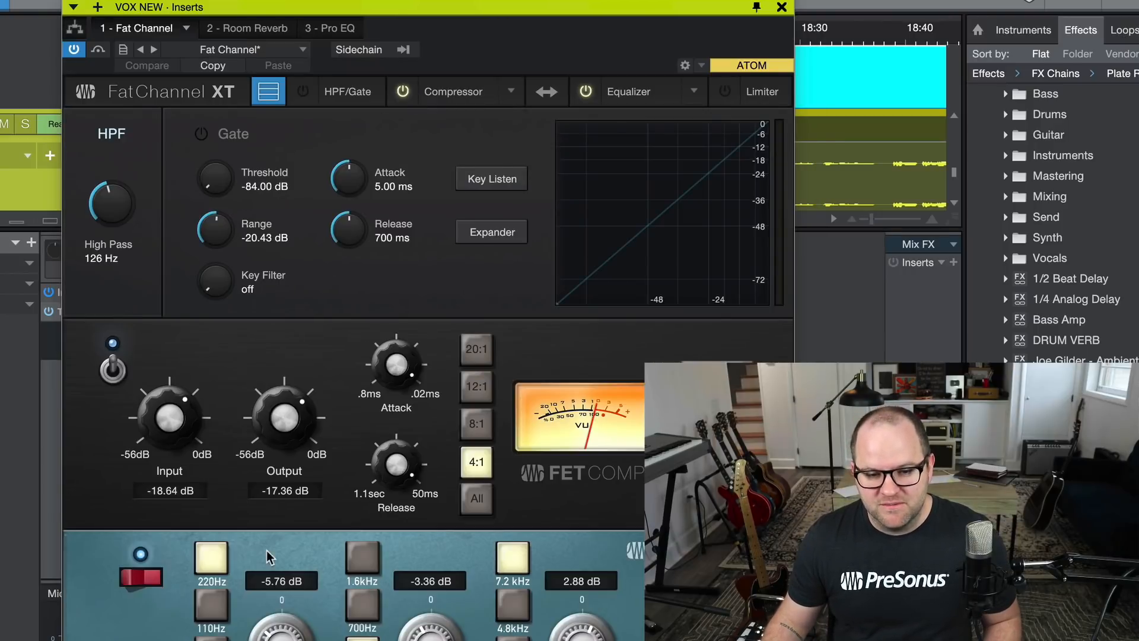
scroll(299, 623, up, 12)
drag(310, 615, 309, 626)
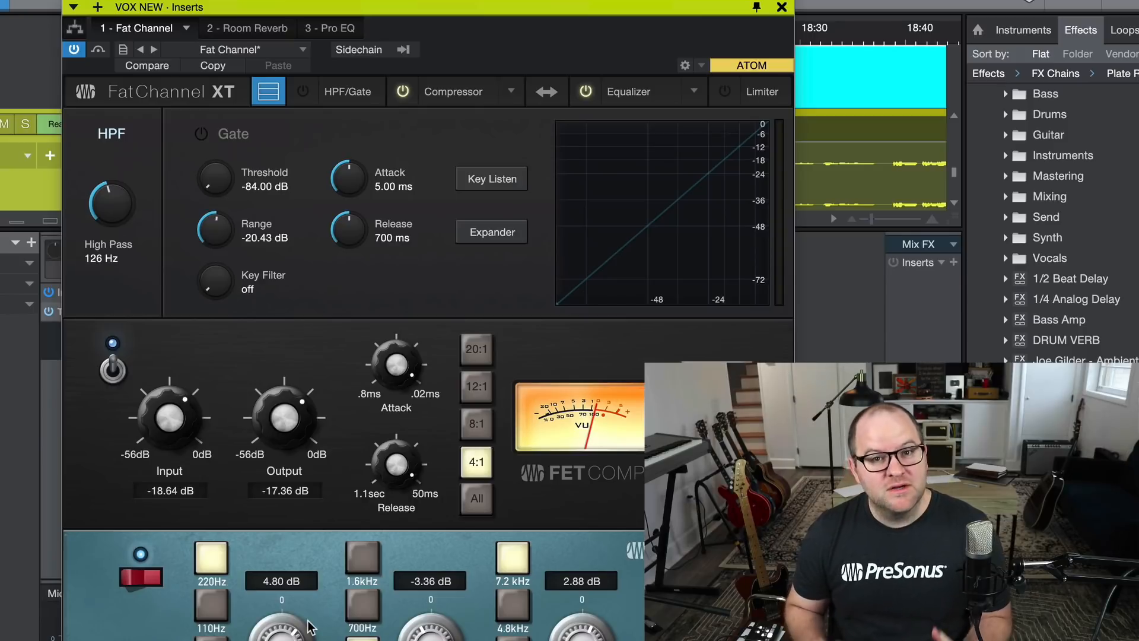
Bypass the Pro EQ on VOX NEW and re-enable it from the insert routing view.
click(330, 28)
click(81, 51)
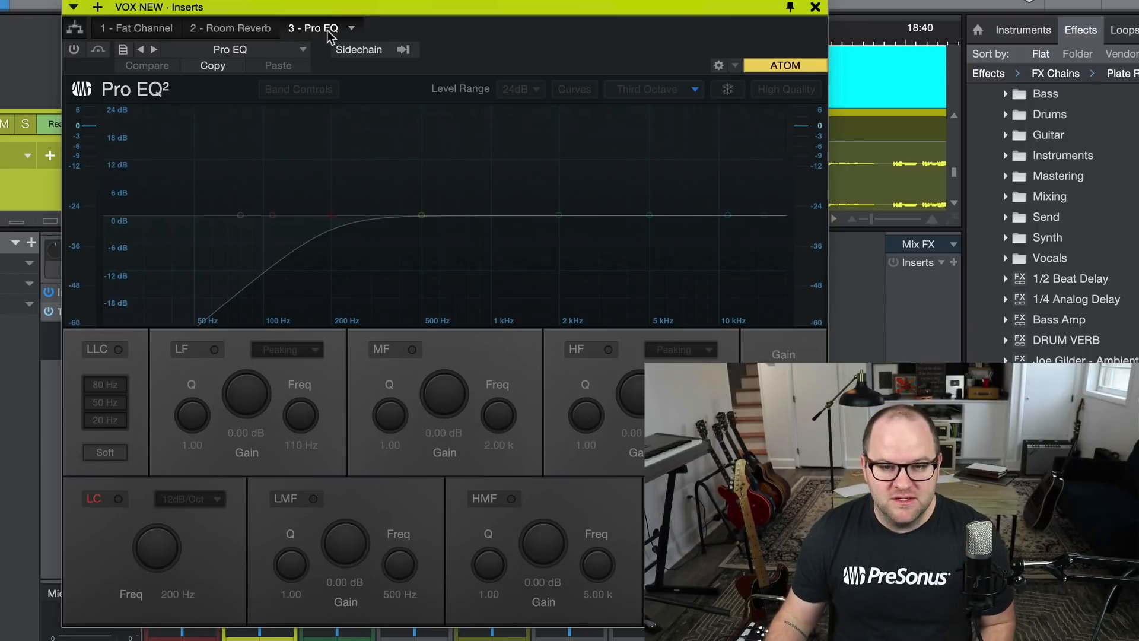
click(76, 29)
click(478, 273)
click(461, 287)
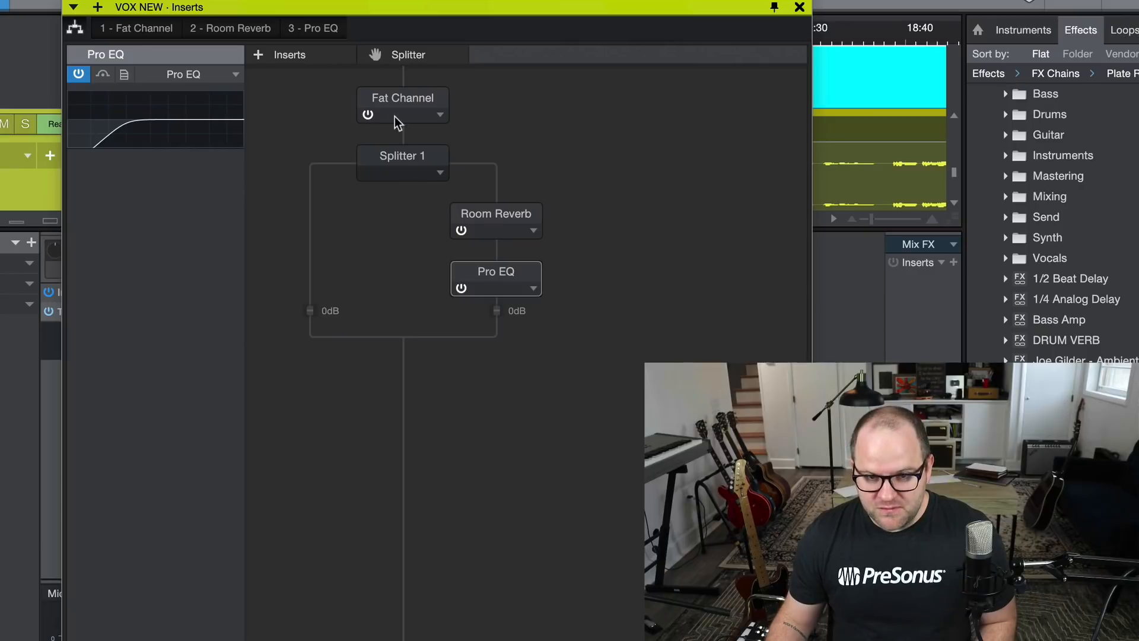
Examine the Splitter 1 settings, the level of its second branch and the Room Reverb settings on that branch.
click(417, 153)
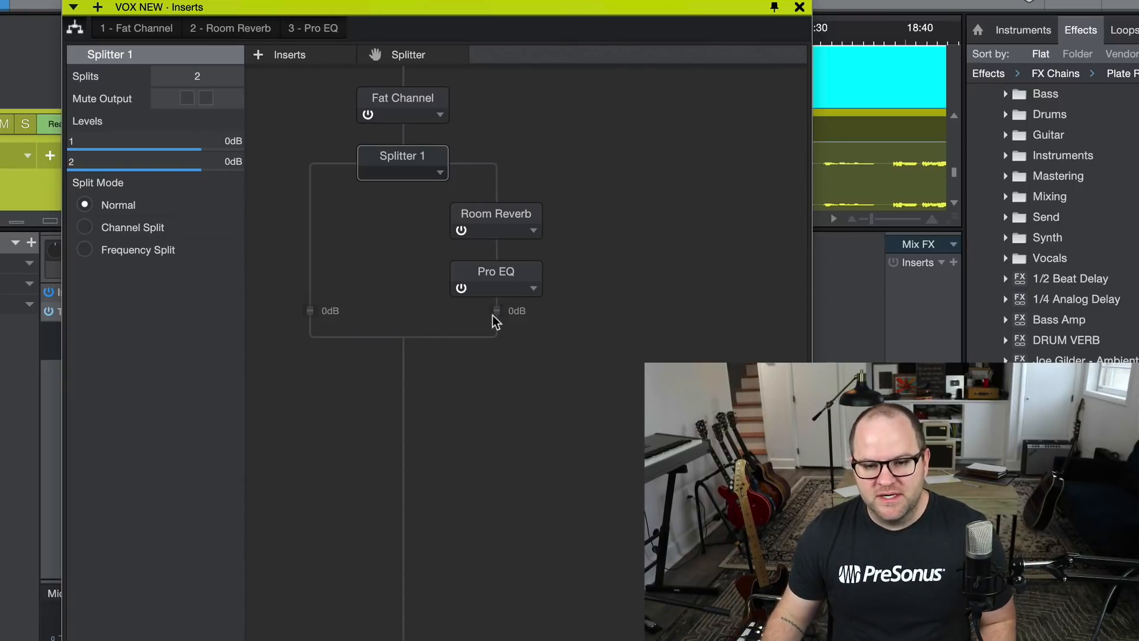
mouse_move(498, 319)
mouse_down()
mouse_move(505, 391)
mouse_move(496, 309)
mouse_up()
double_click(496, 213)
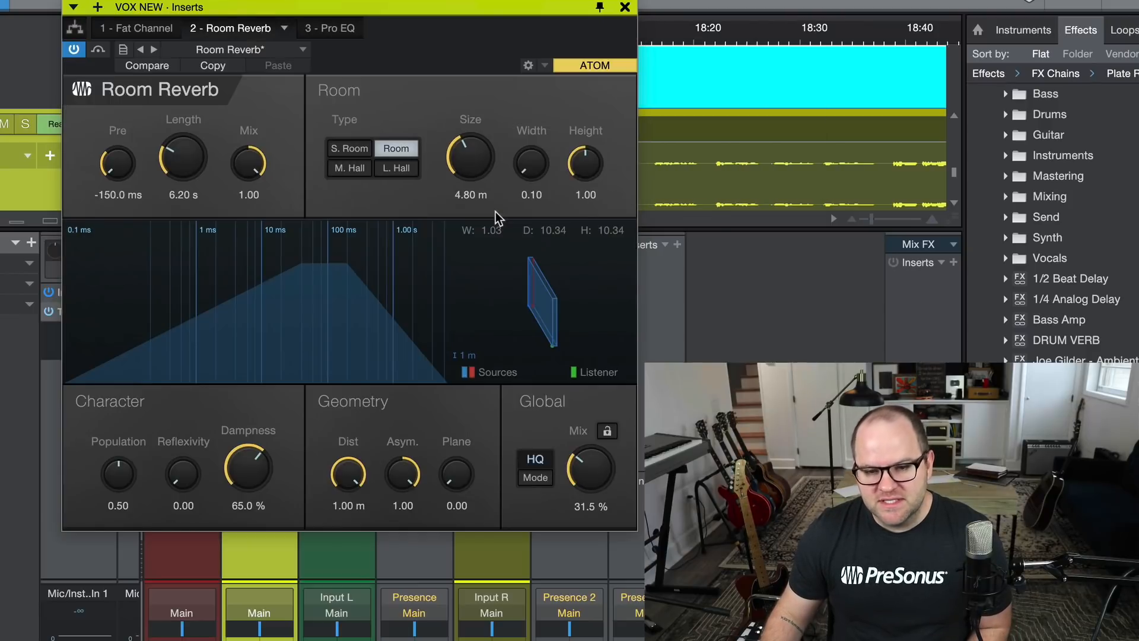
click(626, 8)
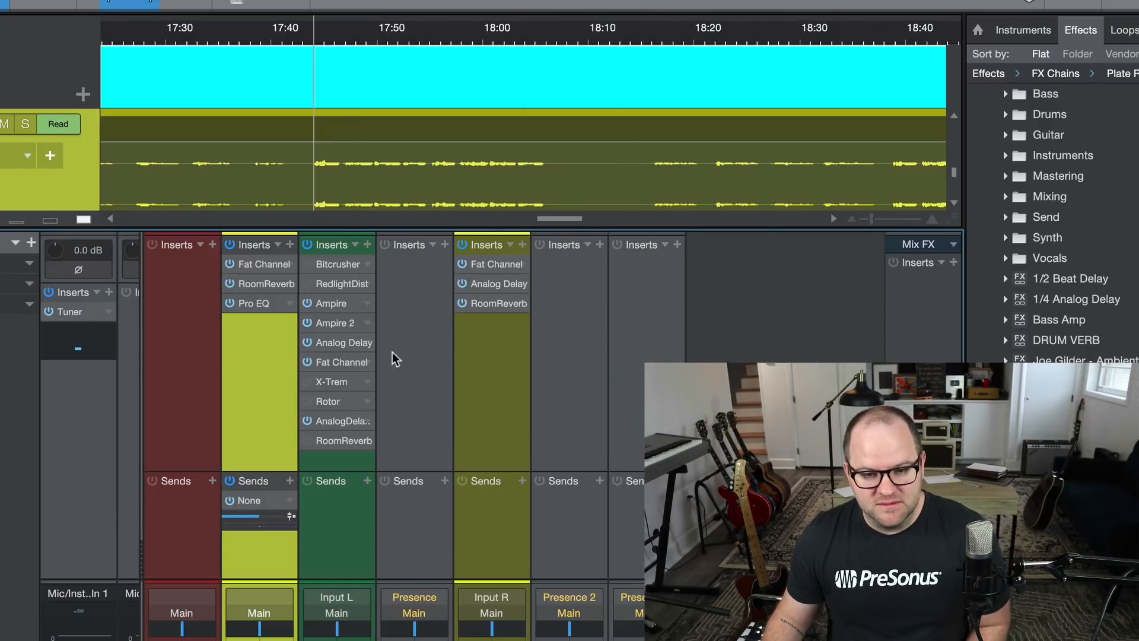